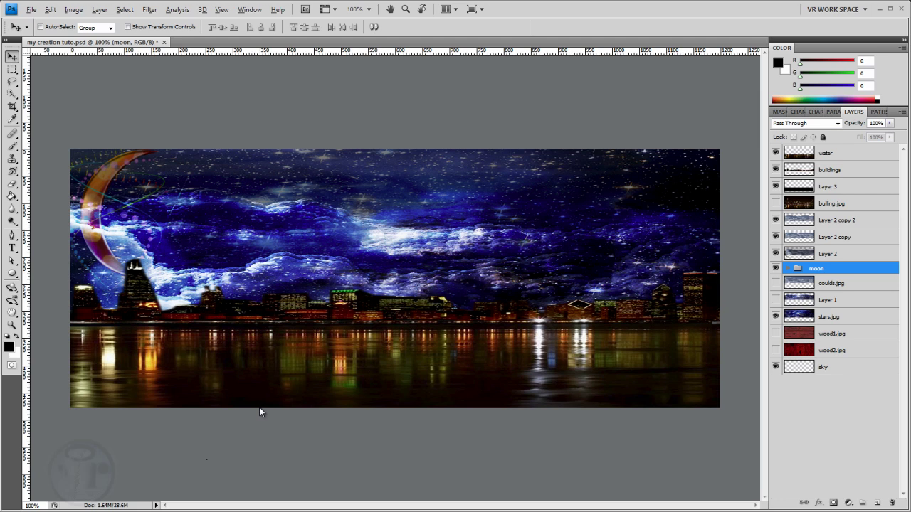
# - Switch to the web browser and look through the Videorm site's home page with its moon and night-city artwork previews
pyautogui.hotkey('alt', 'Tab')
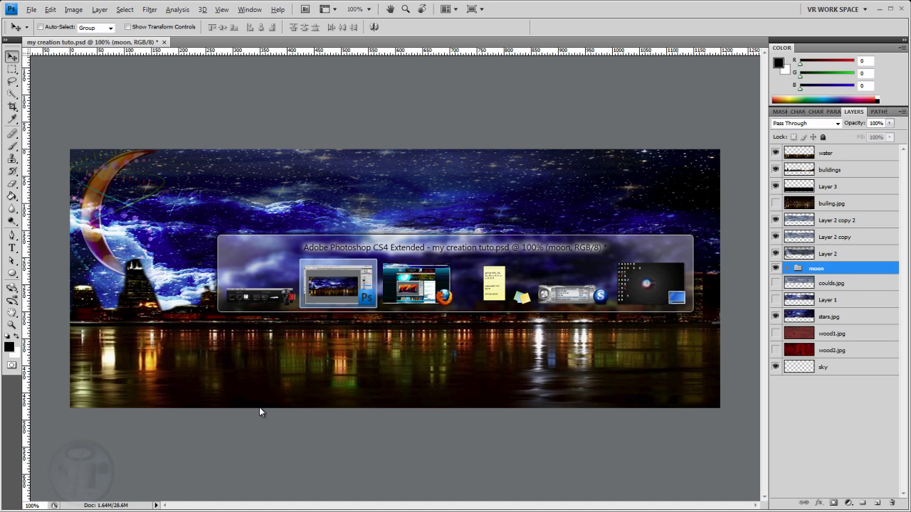
pyautogui.hotkey('alt', 'Tab')
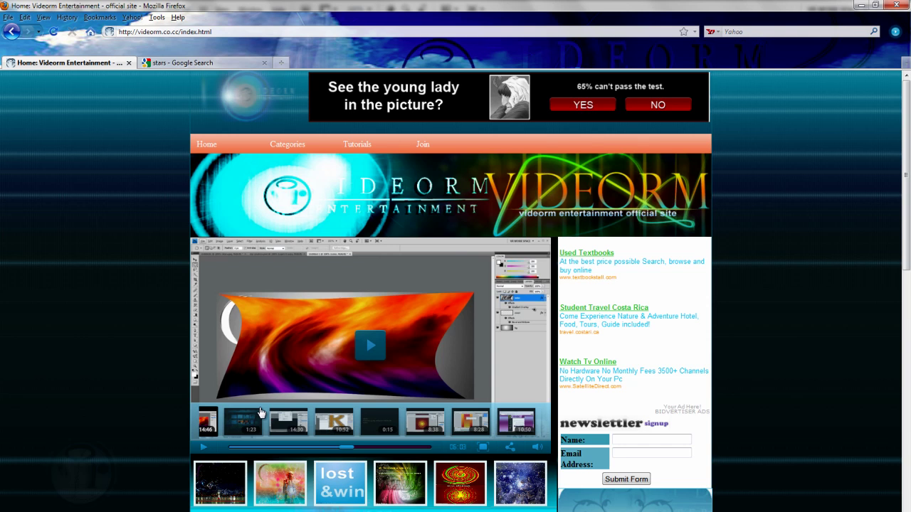
pyautogui.middleClick(128, 366)
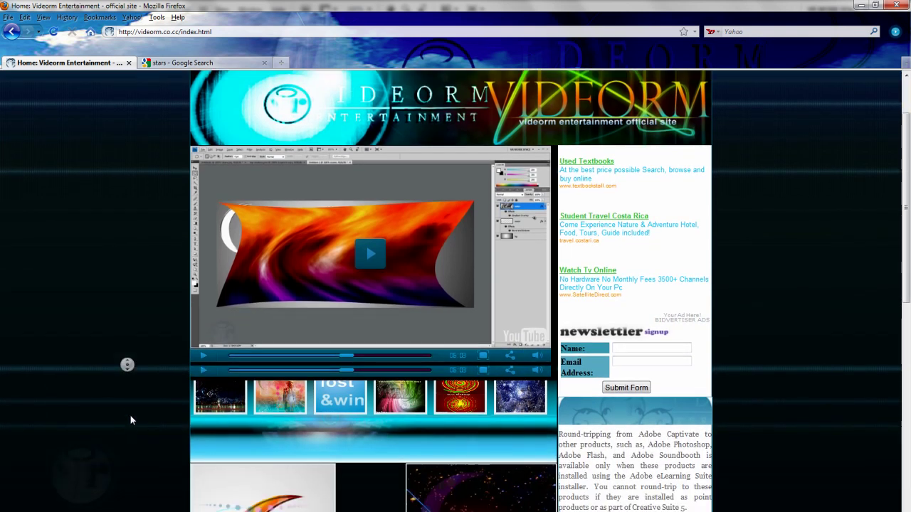
pyautogui.click(129, 421)
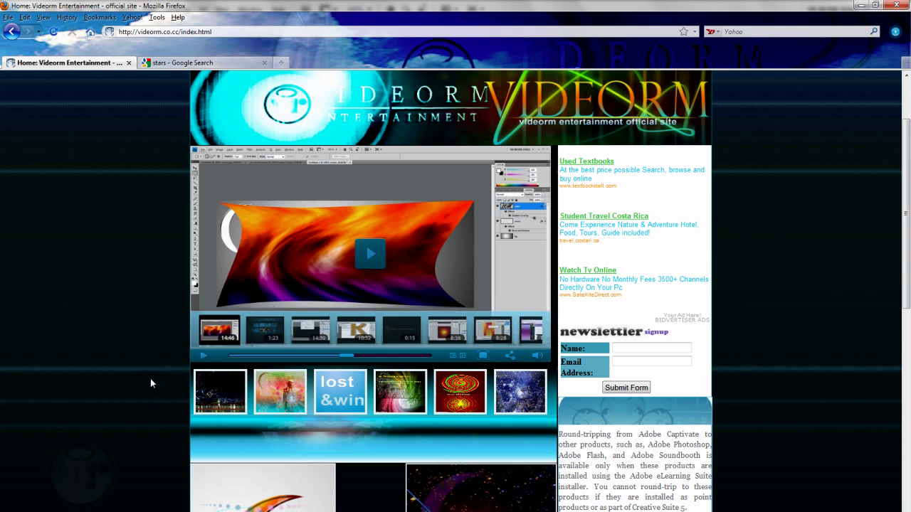
pyautogui.scroll(-2, 126, 354)
pyautogui.scroll(-8, 127, 354)
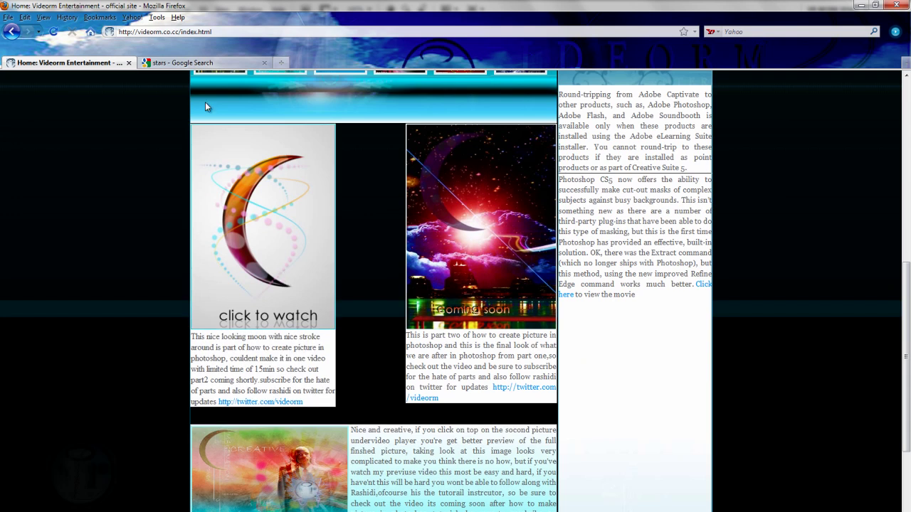
pyautogui.moveTo(179, 31); pyautogui.dragTo(114, 31)
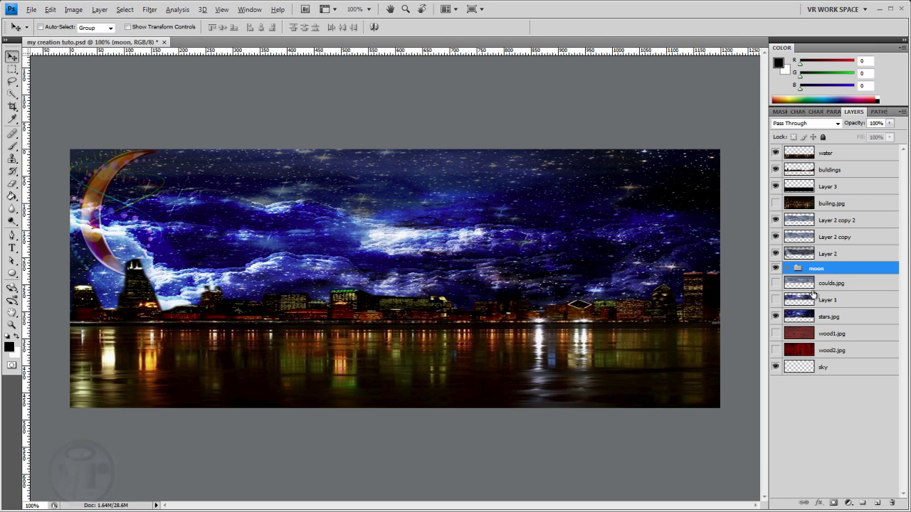
# - Isolate the coulds.jpg layer so that every other layer is hidden
pyautogui.click(775, 284)
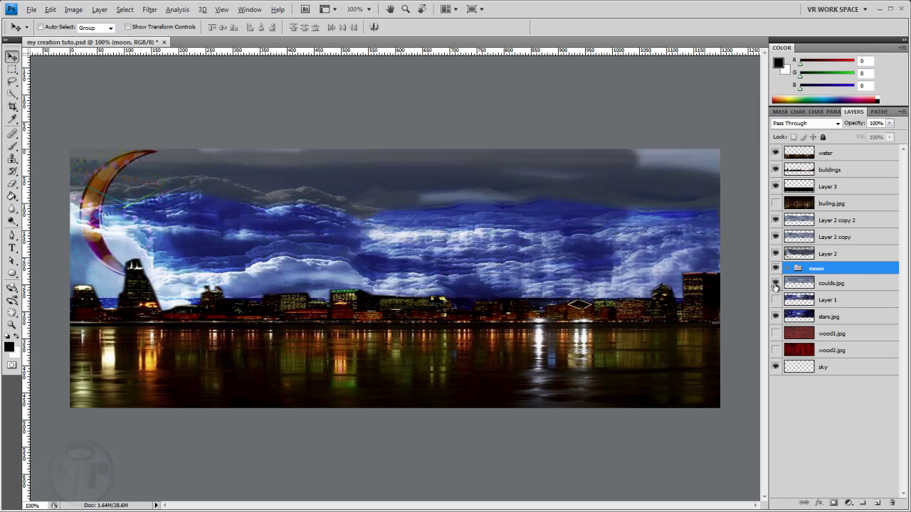
pyautogui.click(775, 284)
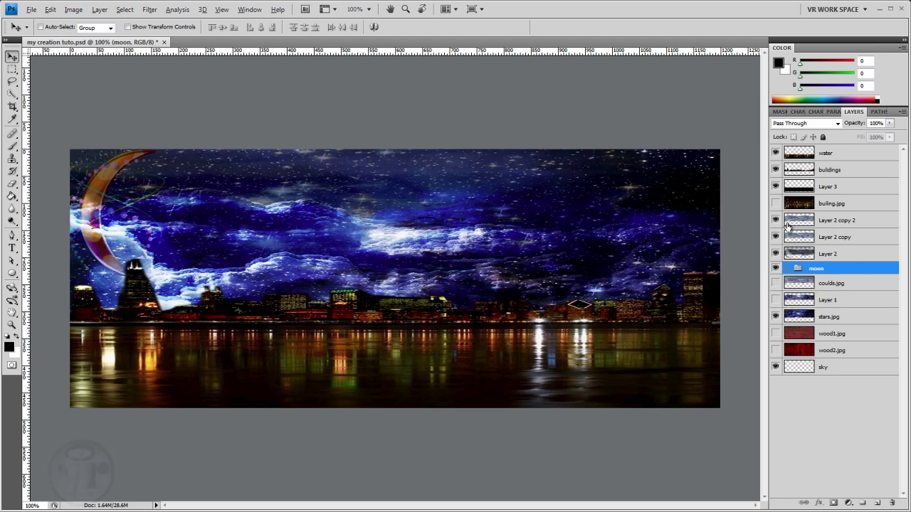
pyautogui.click(775, 284)
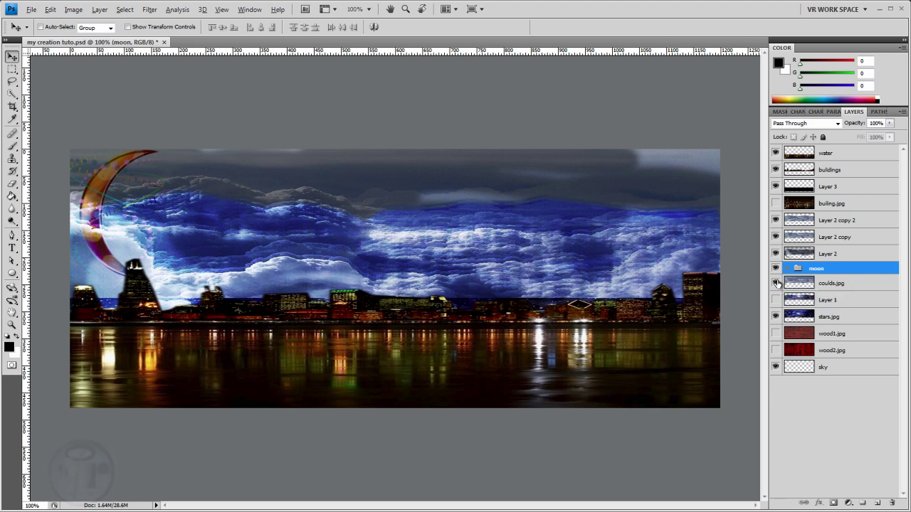
pyautogui.keyDown('alt'); pyautogui.click(776, 283); pyautogui.keyUp('alt')
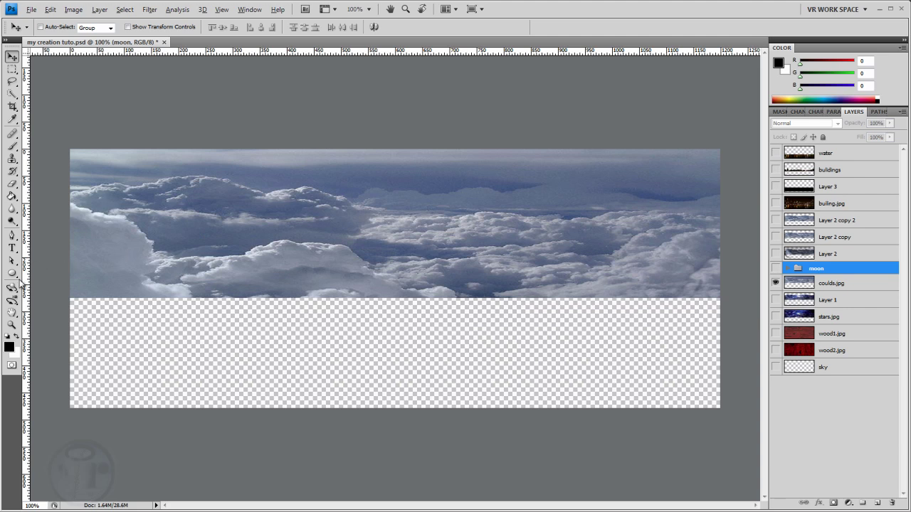
# - Trace the upper edge of the left cloud bank with the Pen tool, from the canvas's left edge to the dip near mid-canvas
pyautogui.click(12, 235)
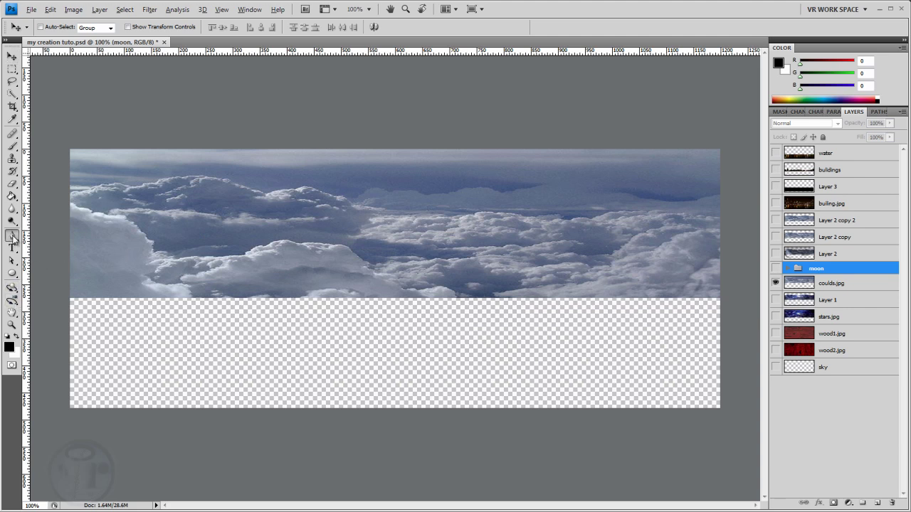
pyautogui.click(69, 193)
pyautogui.click(112, 183)
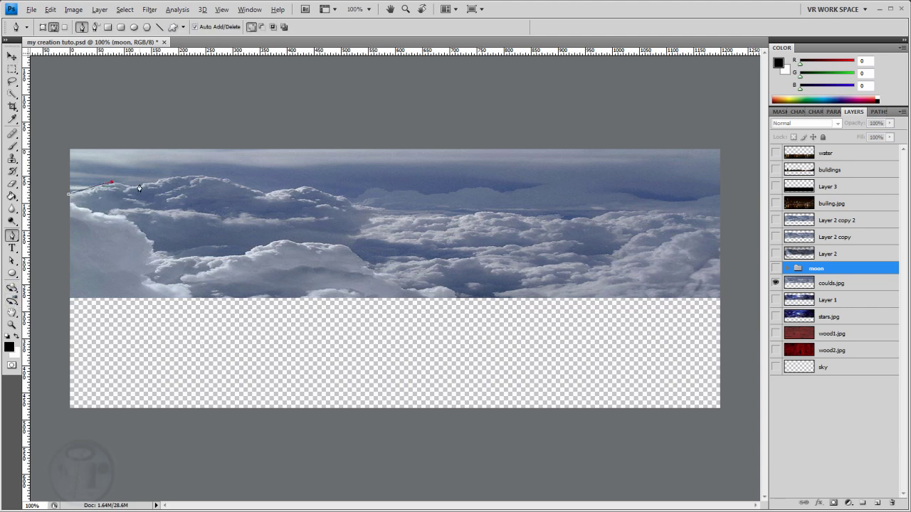
pyautogui.click(138, 185)
pyautogui.click(163, 180)
pyautogui.click(266, 194)
pyautogui.hotkey('ctrl', 'z')
pyautogui.moveTo(266, 193); pyautogui.dragTo(324, 217)
pyautogui.moveTo(300, 189); pyautogui.dragTo(306, 192)
pyautogui.hotkey('ctrl', 'z')
pyautogui.keyDown('alt'); pyautogui.click(267, 195); pyautogui.keyUp('alt')
pyautogui.click(302, 188)
pyautogui.click(334, 194)
pyautogui.click(356, 204)
# - Continue the path along the right clouds' upper edge and close it around the clouds, just beyond the canvas sides and below the image
pyautogui.click(401, 188)
pyautogui.click(431, 193)
pyautogui.click(460, 191)
pyautogui.click(502, 186)
pyautogui.click(555, 183)
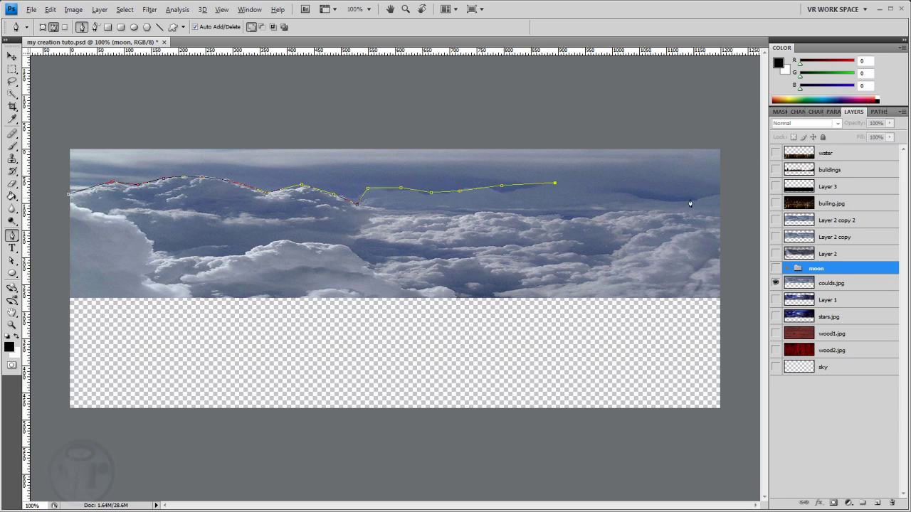
pyautogui.click(667, 200)
pyautogui.click(723, 192)
pyautogui.click(736, 309)
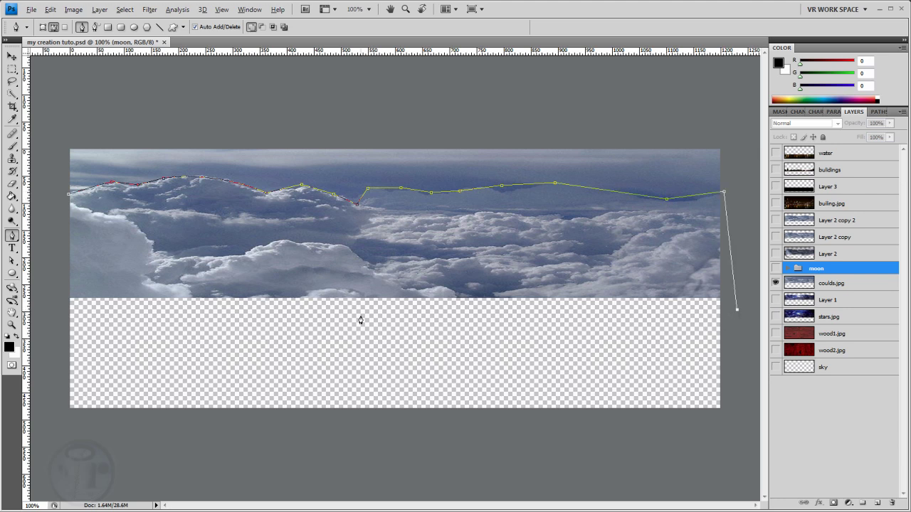
pyautogui.click(53, 309)
pyautogui.click(69, 193)
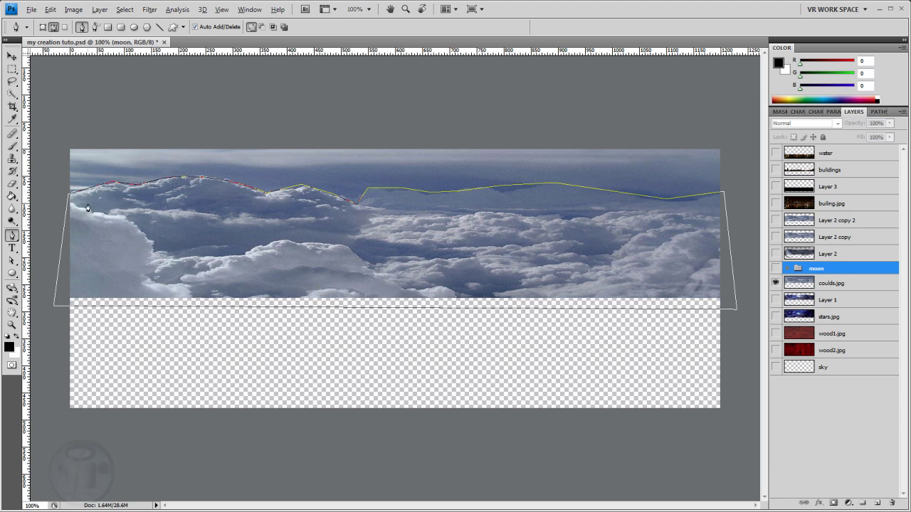
# - Make a new anti-aliased selection from the cloud path with a feather radius of 2 pixels
pyautogui.rightClick(296, 230)
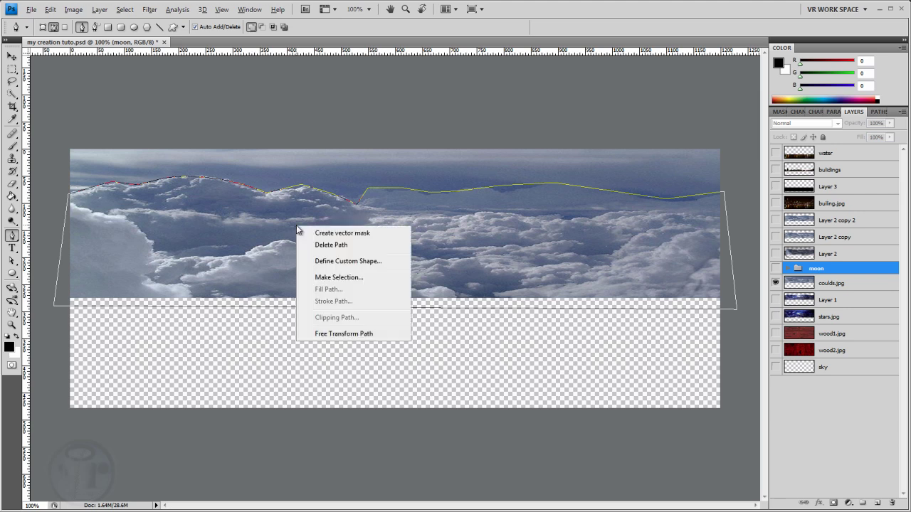
pyautogui.click(344, 274)
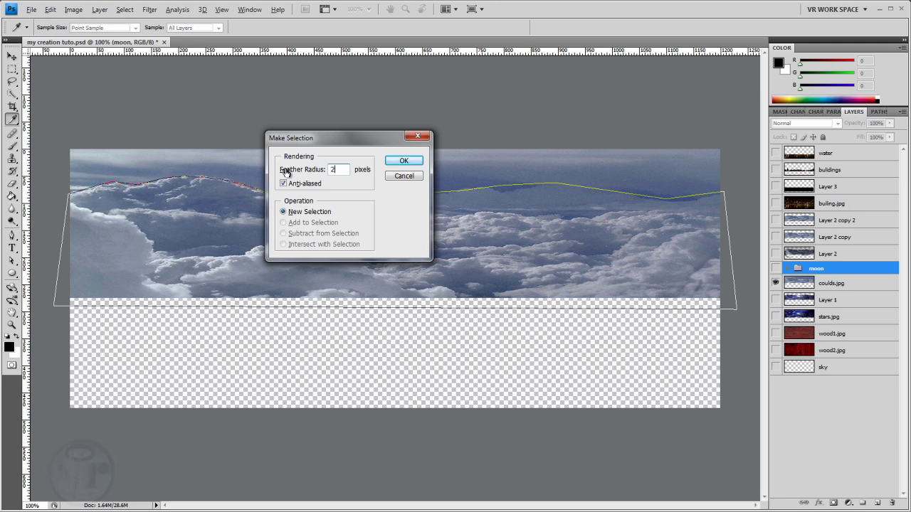
pyautogui.click(403, 161)
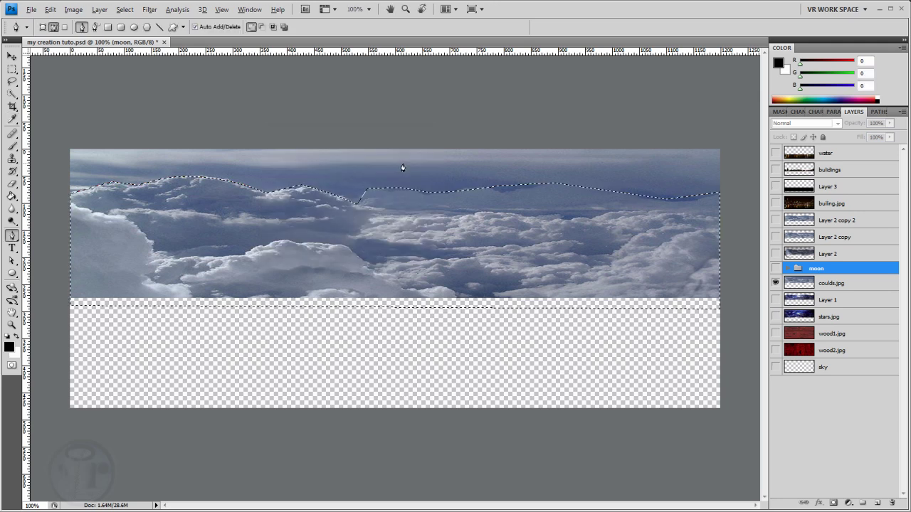
pyautogui.click(50, 10)
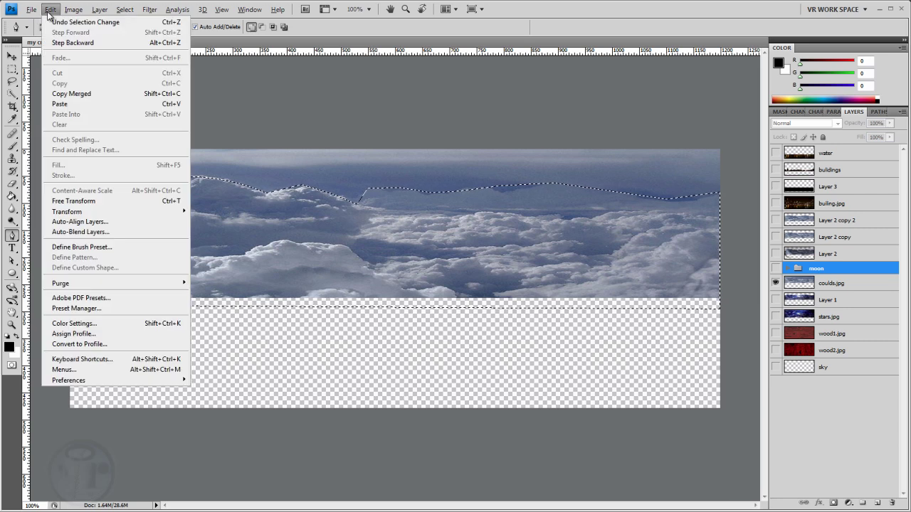
pyautogui.click(50, 10)
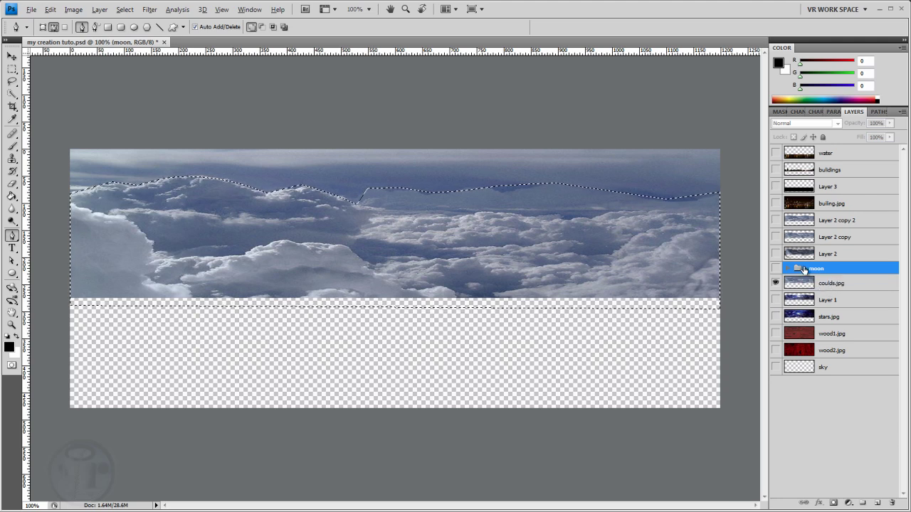
# - Move the moon group above all other layers and keep it hidden
pyautogui.moveTo(804, 269); pyautogui.dragTo(851, 153)
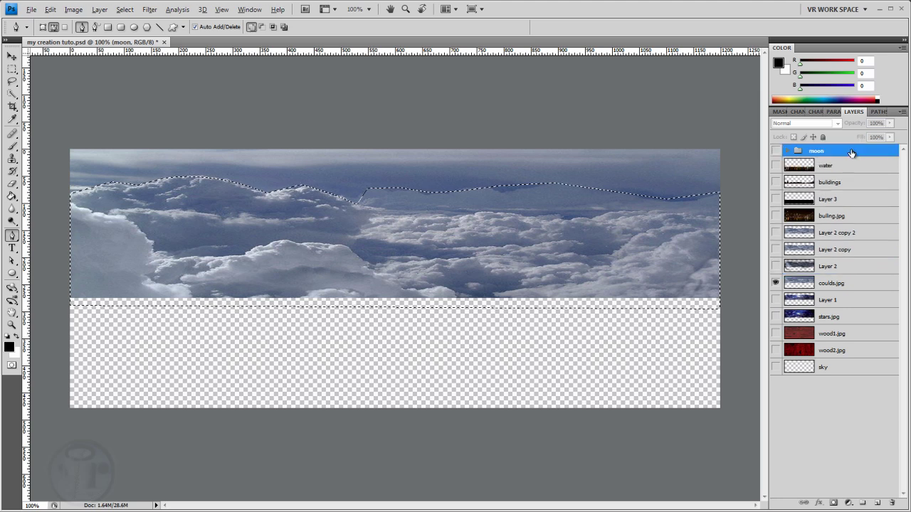
pyautogui.click(775, 152)
pyautogui.click(775, 152)
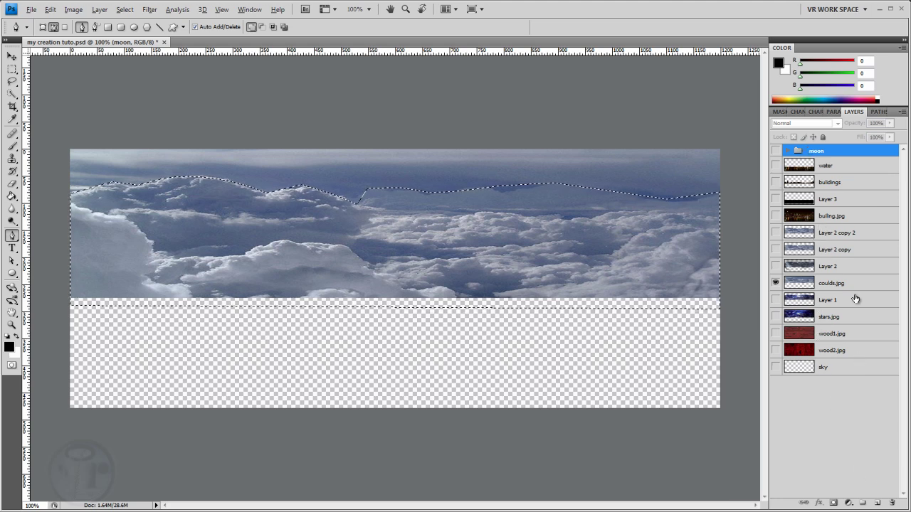
# - Create a new layer directly above the water layer and name it clounds
pyautogui.click(833, 169)
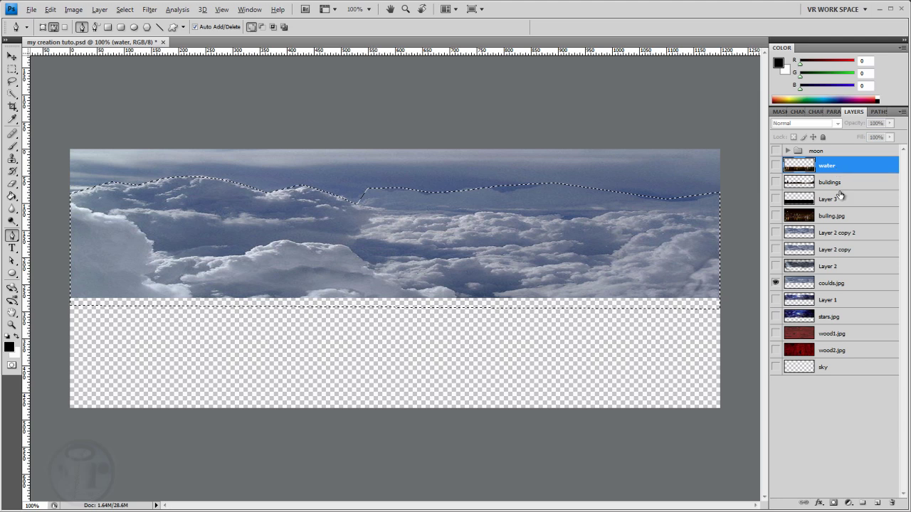
pyautogui.click(875, 503)
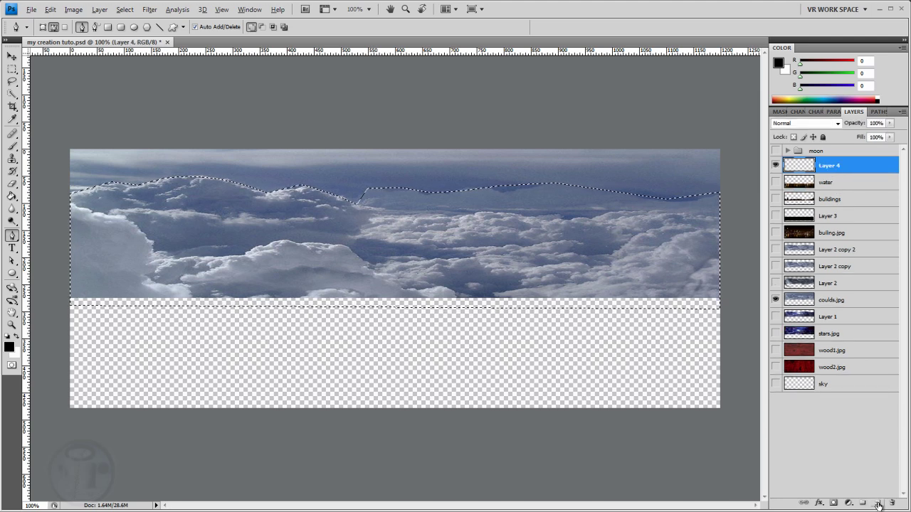
pyautogui.doubleClick(833, 169)
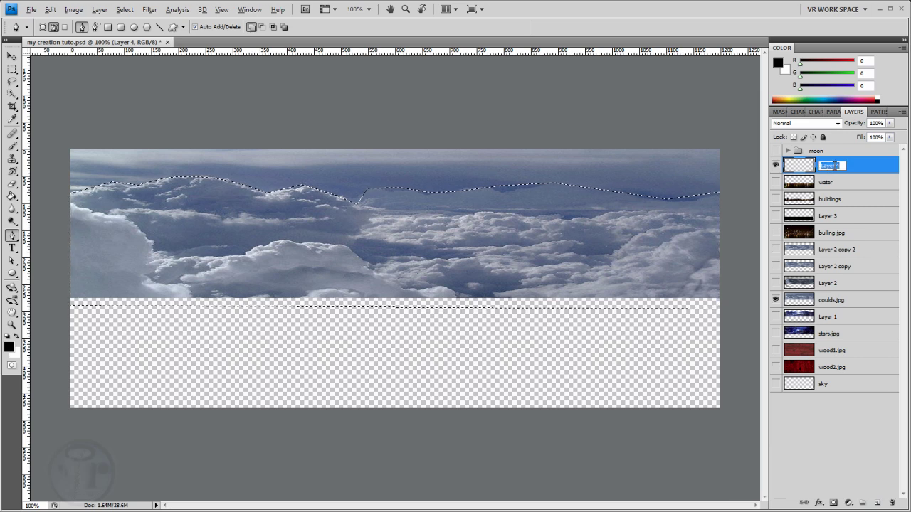
pyautogui.write('c')
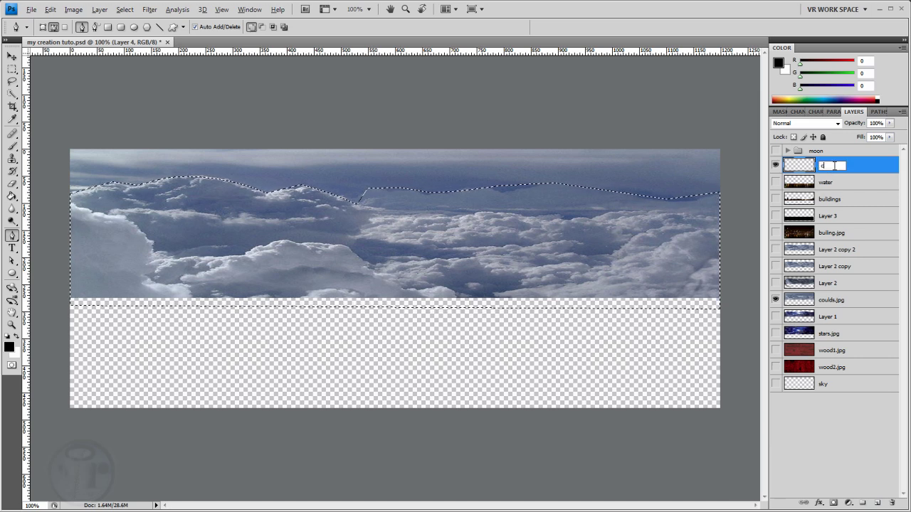
pyautogui.write('louds')
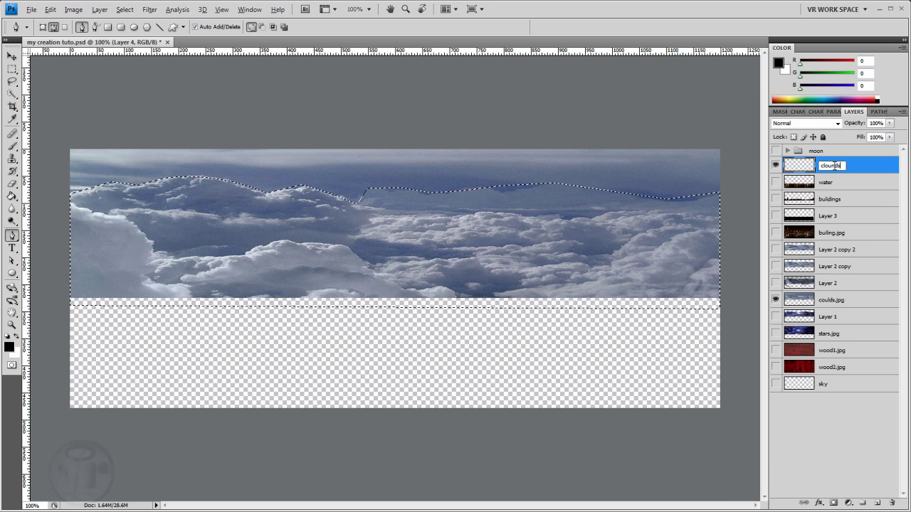
pyautogui.press('Return')
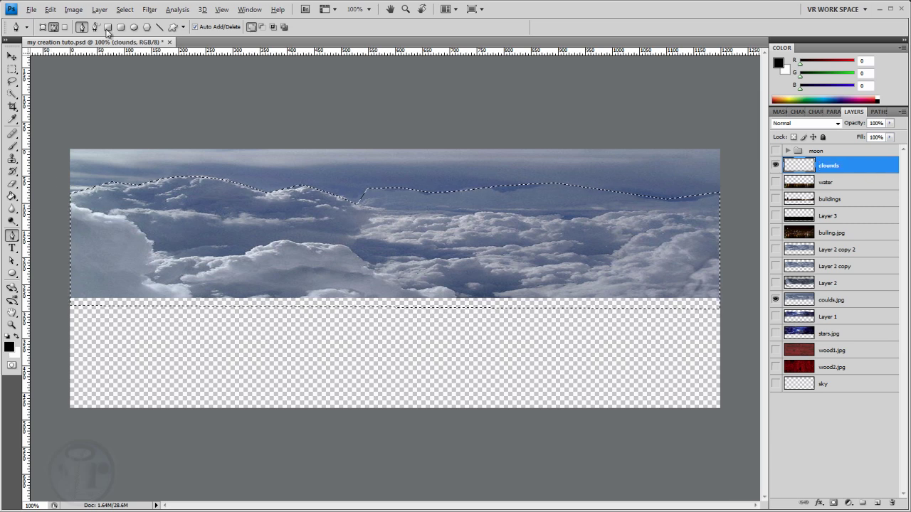
# - Copy the selected clouds from the coulds.jpg layer and paste them into the clounds layer
pyautogui.click(49, 10)
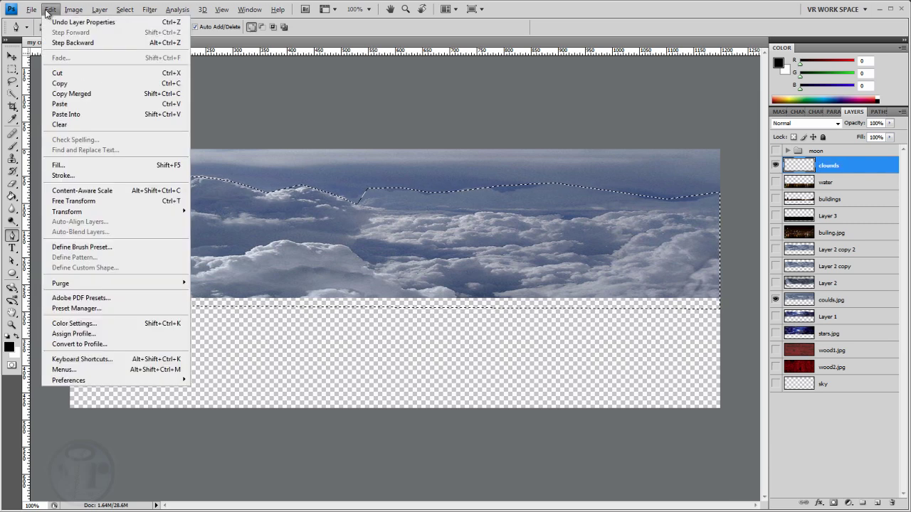
pyautogui.click(823, 298)
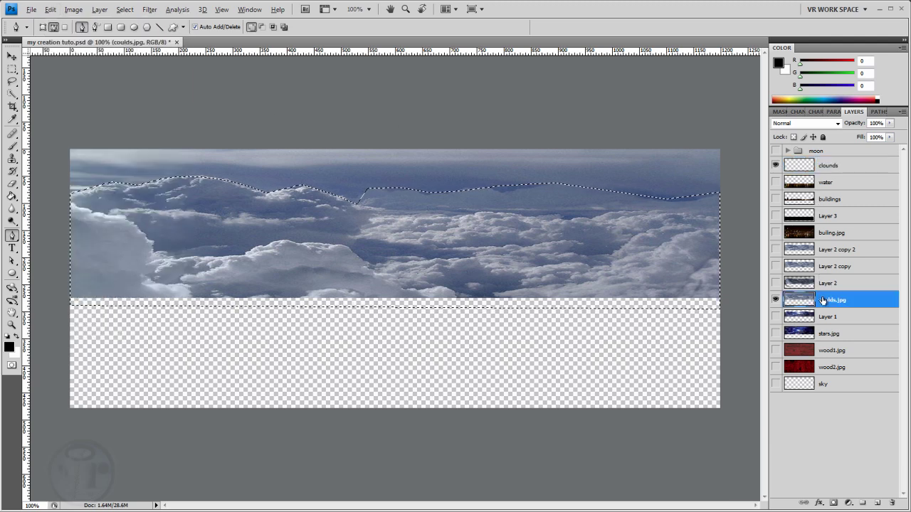
pyautogui.click(55, 10)
pyautogui.click(66, 80)
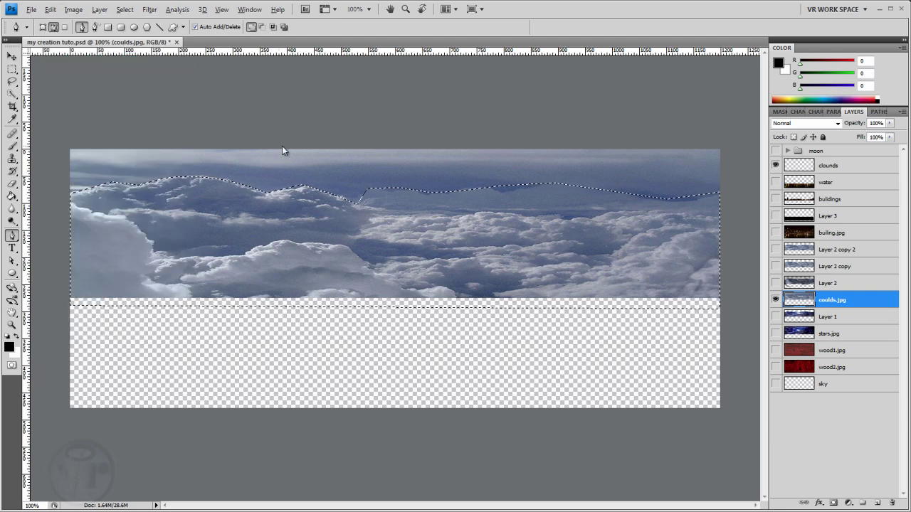
pyautogui.click(847, 167)
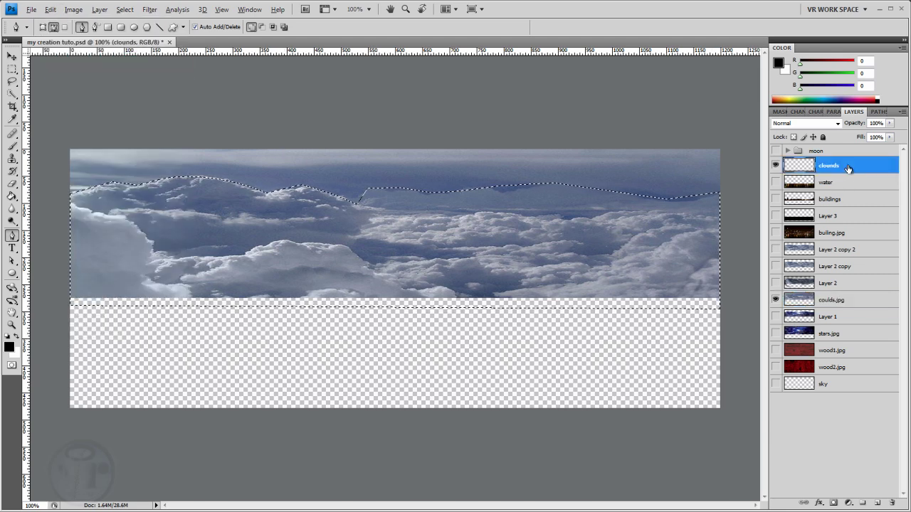
pyautogui.click(47, 10)
pyautogui.click(86, 109)
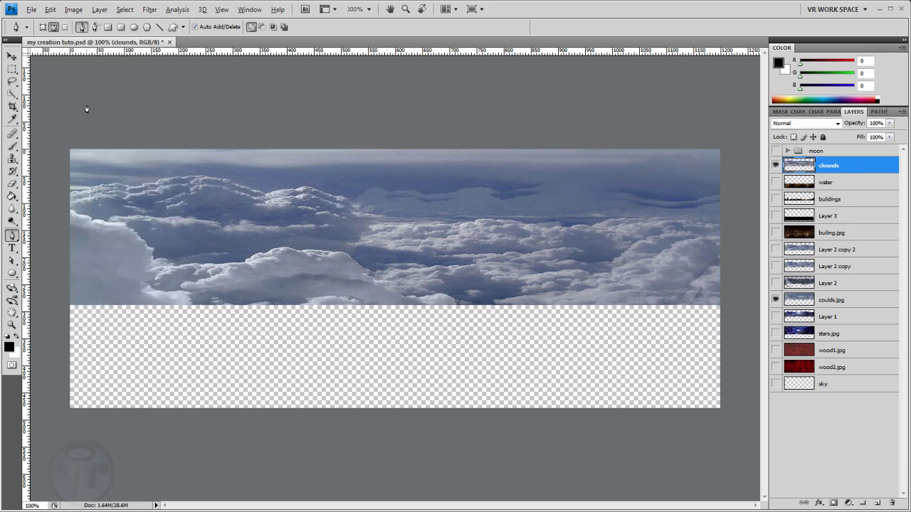
# - Hide the coulds.jpg layer and show the stars.jpg layer behind the cut-out clouds
pyautogui.click(775, 299)
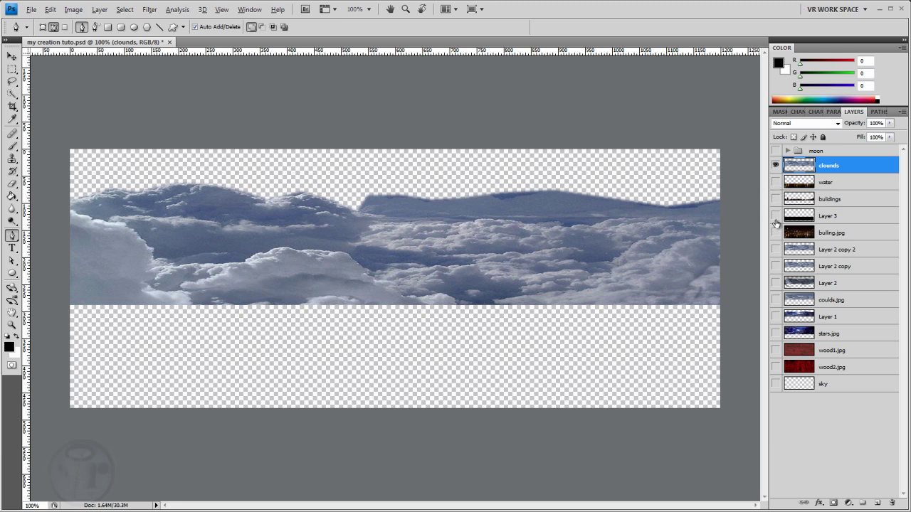
pyautogui.click(776, 334)
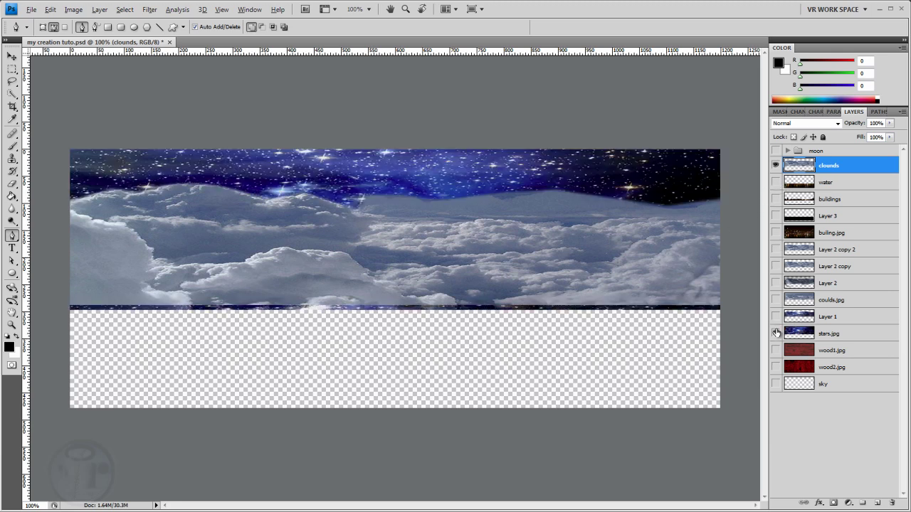
# - Nudge the cut-out clouds on the clounds layer down until they cover the strip of stars along the lower edge of stars.jpg
pyautogui.click(776, 166)
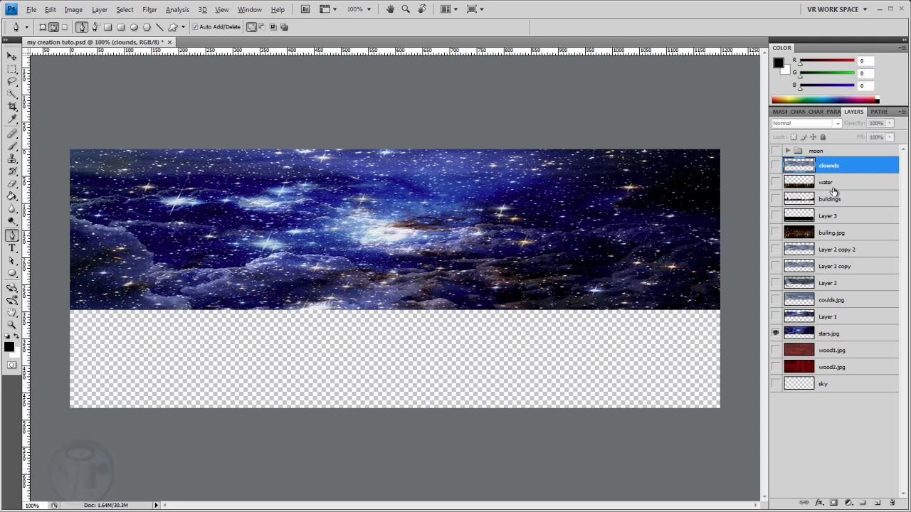
pyautogui.click(776, 166)
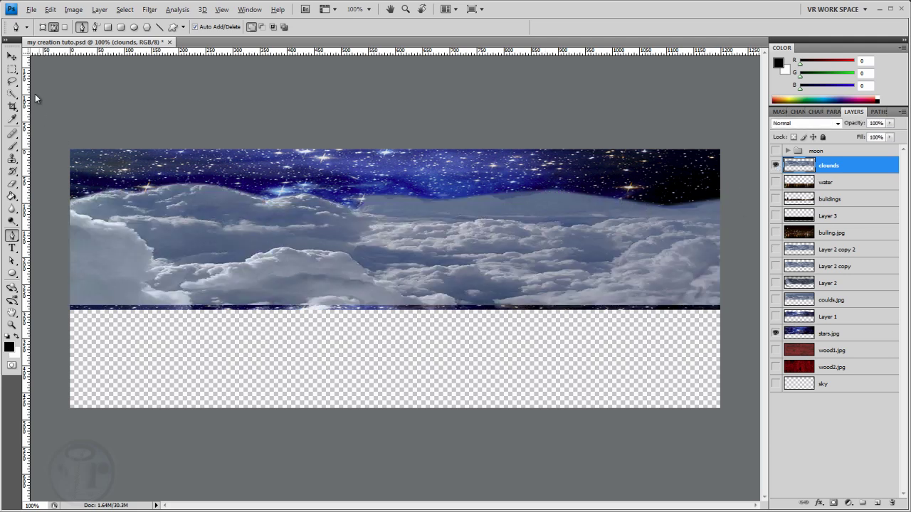
pyautogui.click(12, 57)
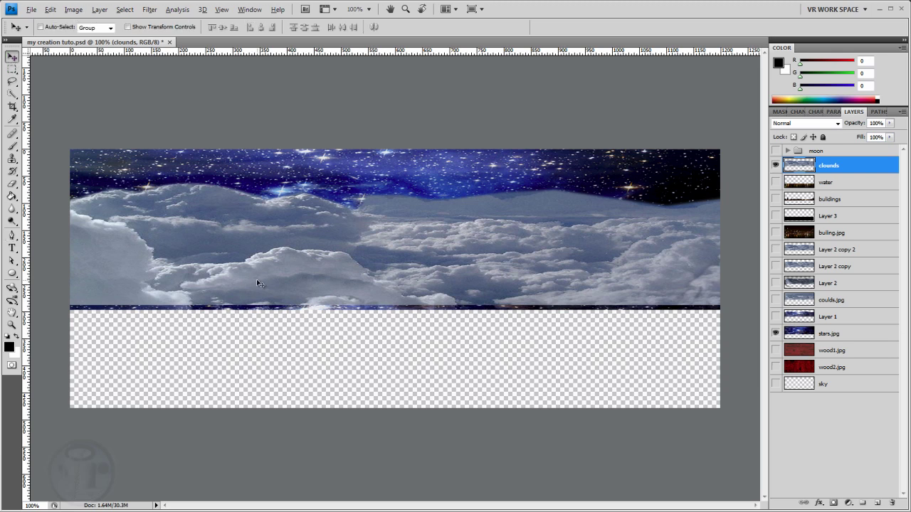
pyautogui.press('Down')
pyautogui.press('Down')
pyautogui.press('Down')
pyautogui.press('Down')
pyautogui.press('Down')
pyautogui.press('Down')
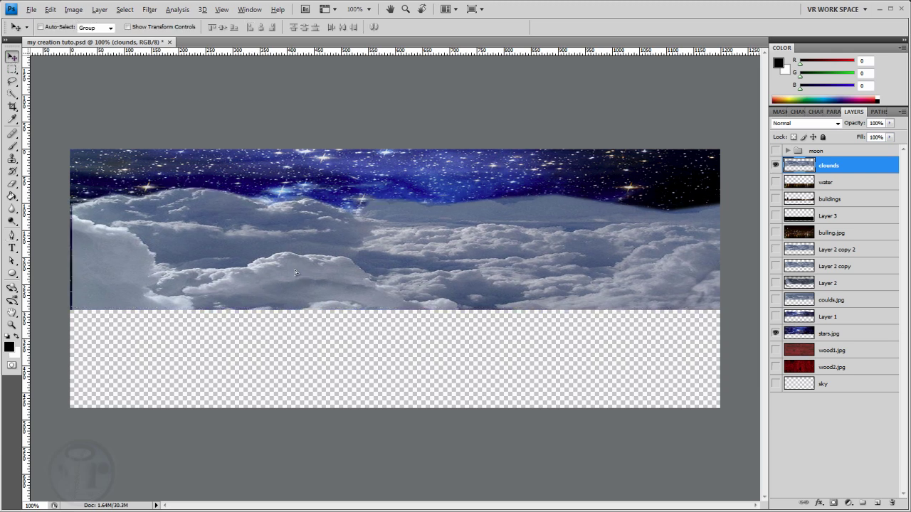
pyautogui.press('Left')
pyautogui.press('Left')
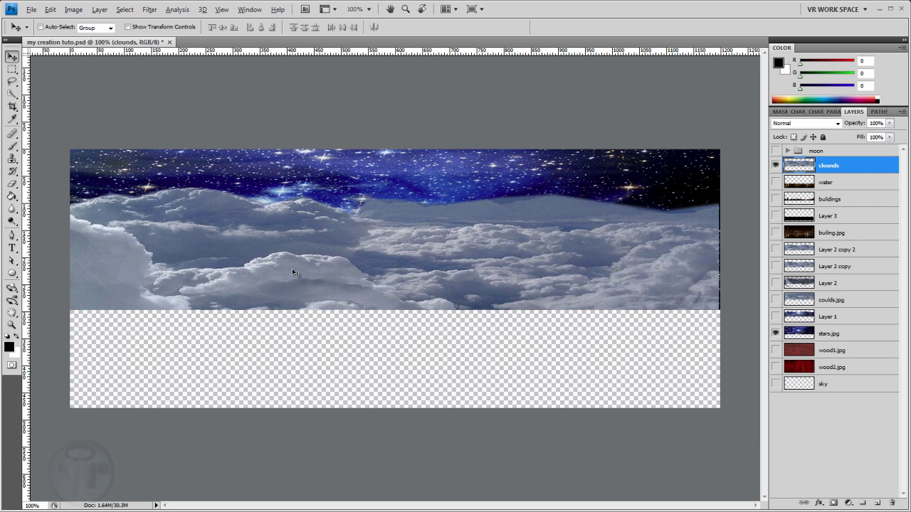
pyautogui.press('Up')
pyautogui.press('Up')
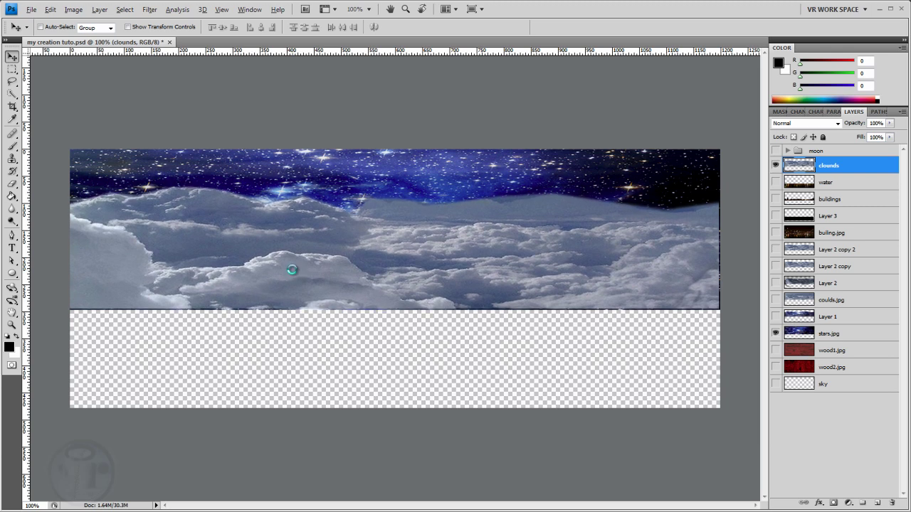
pyautogui.press('Down')
pyautogui.press('Down')
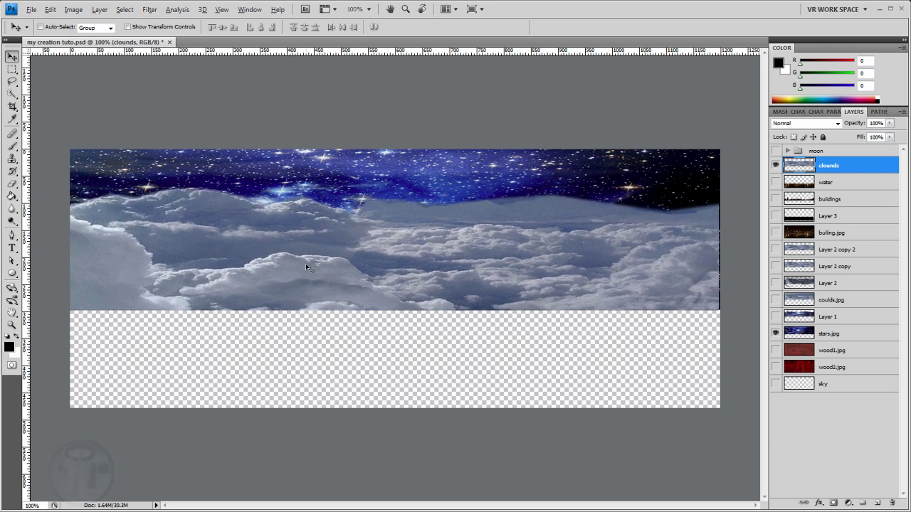
# - Set the clounds layer's blending mode to Color Dodge, comparing it with Overlay, Lighten and Linear Dodge (Add)
pyautogui.click(838, 123)
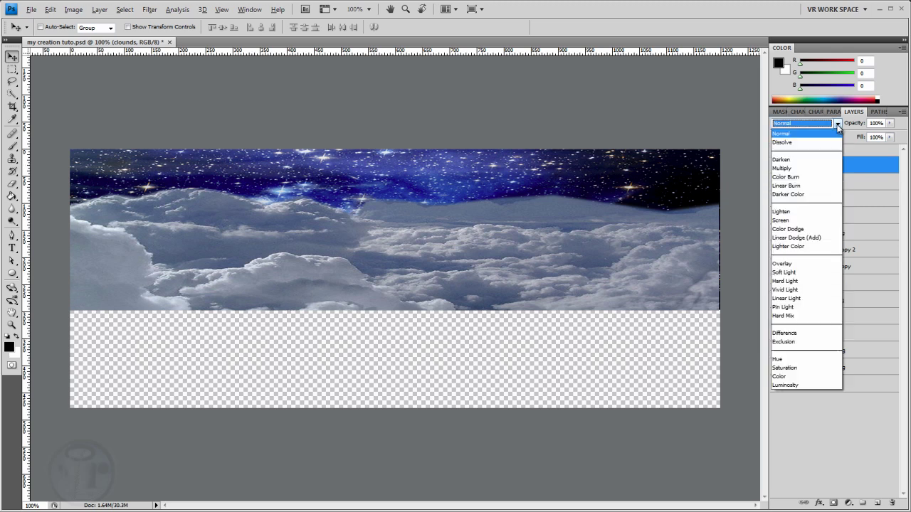
pyautogui.click(790, 264)
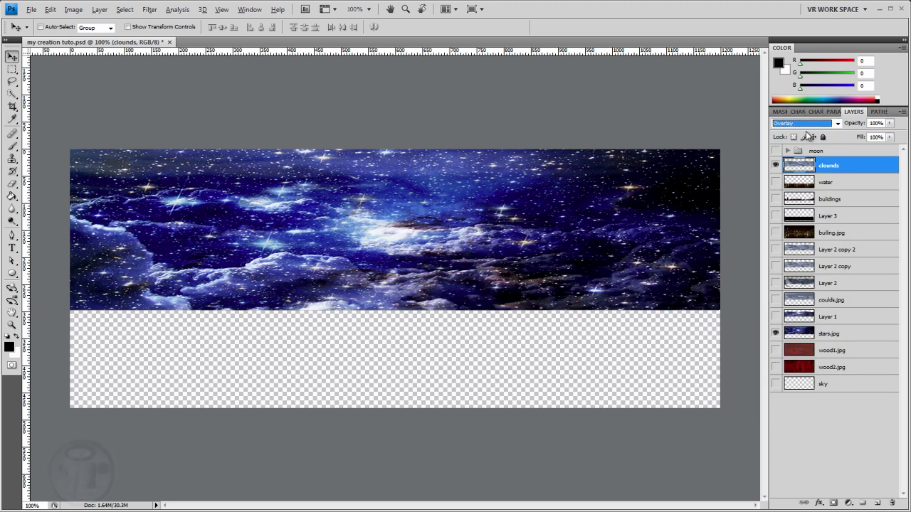
pyautogui.click(817, 123)
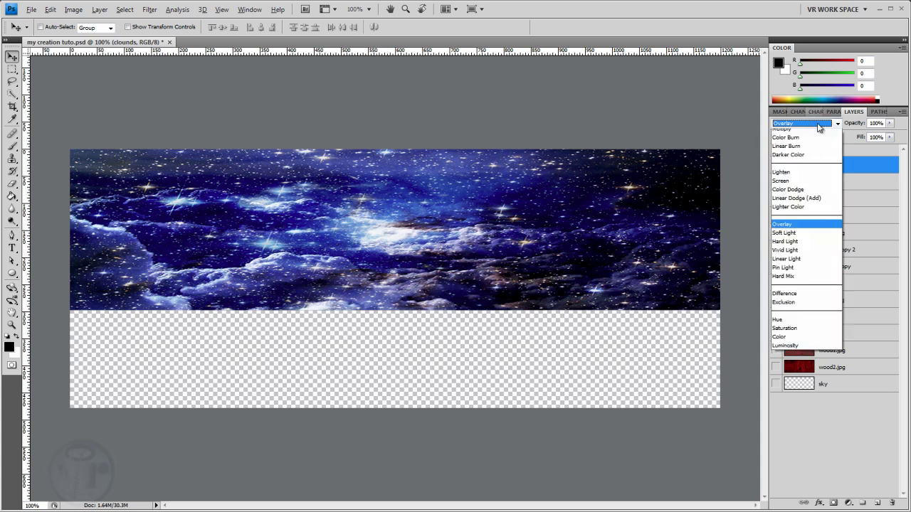
pyautogui.click(791, 212)
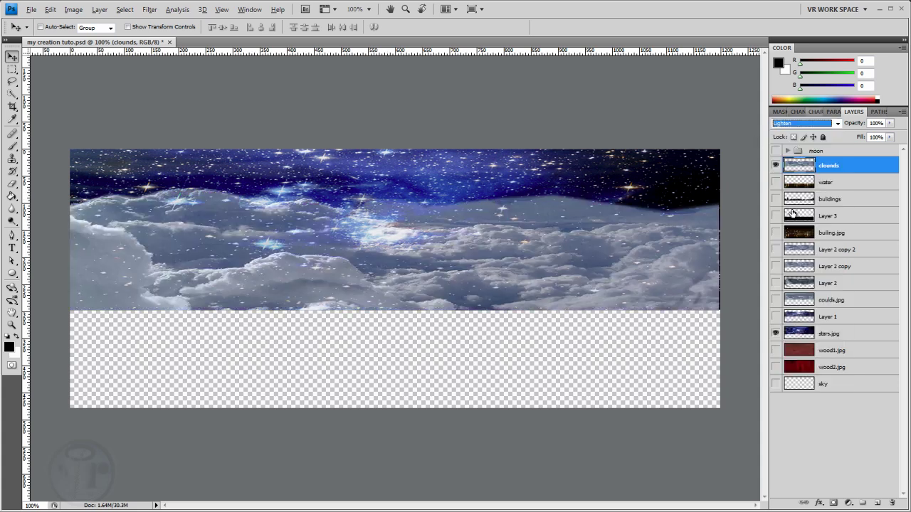
pyautogui.scroll(-1, 830, 122)
pyautogui.scroll(-2, 831, 123)
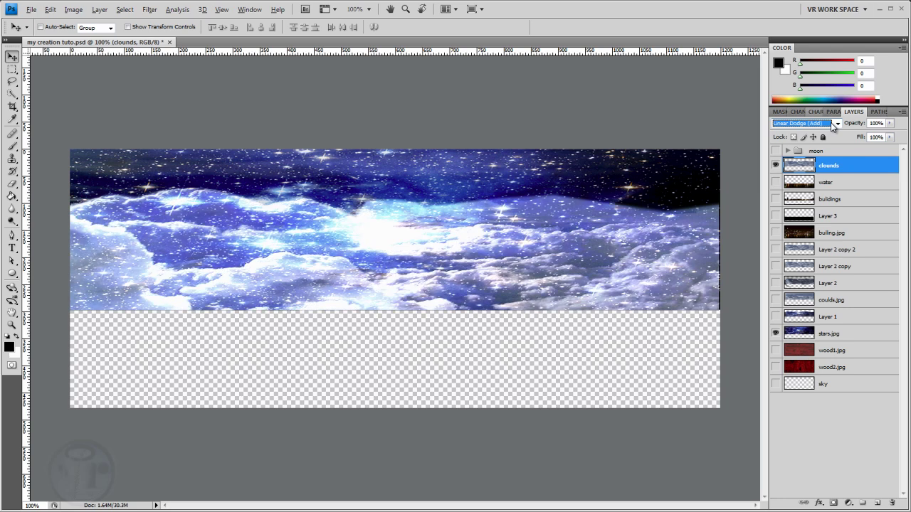
pyautogui.scroll(1, 830, 123)
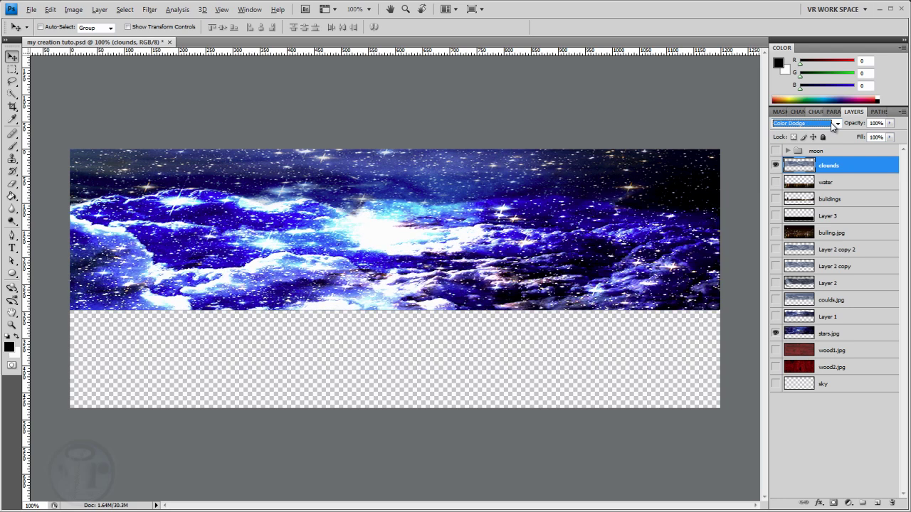
# - Try Lighter Color, Linear Burn and Screen blending on the clounds layer and return it to Color Dodge
pyautogui.click(831, 123)
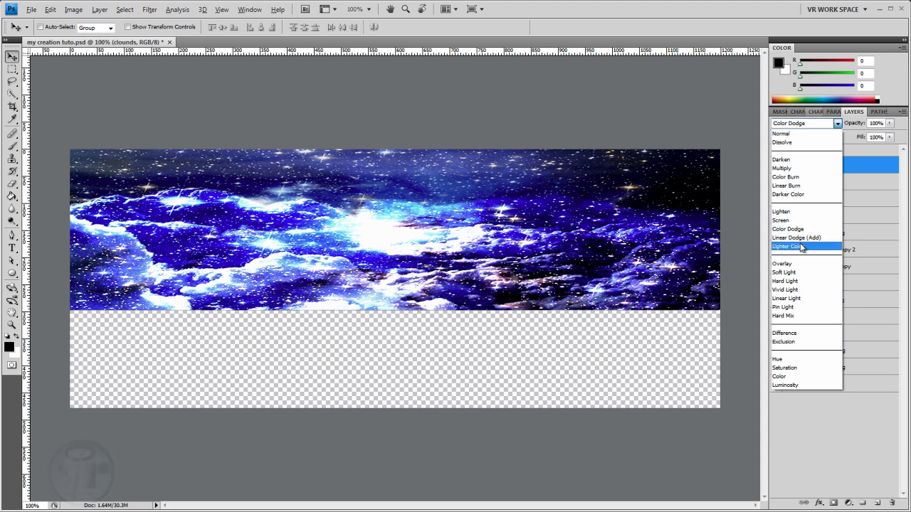
pyautogui.click(801, 245)
pyautogui.click(837, 123)
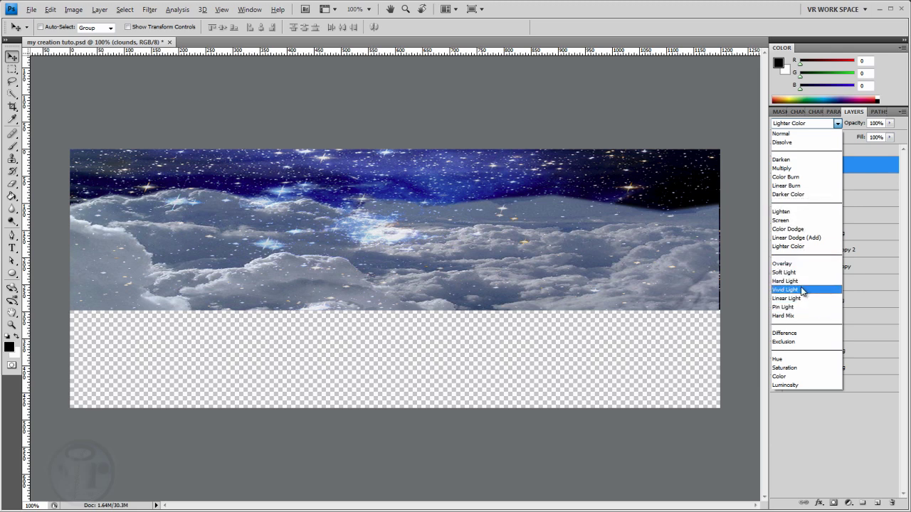
pyautogui.click(803, 187)
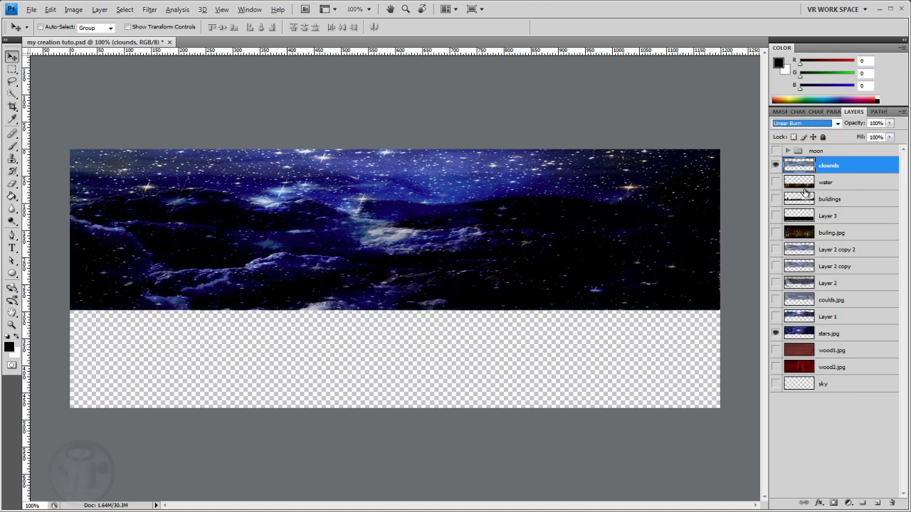
pyautogui.press('Down')
pyautogui.press('Down')
pyautogui.press('Down')
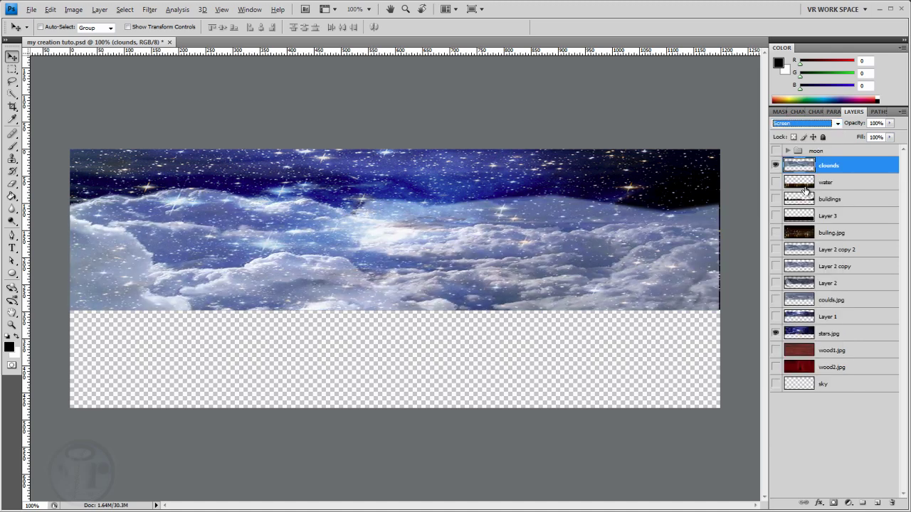
pyautogui.press('Down')
pyautogui.press('Up')
pyautogui.press('Up')
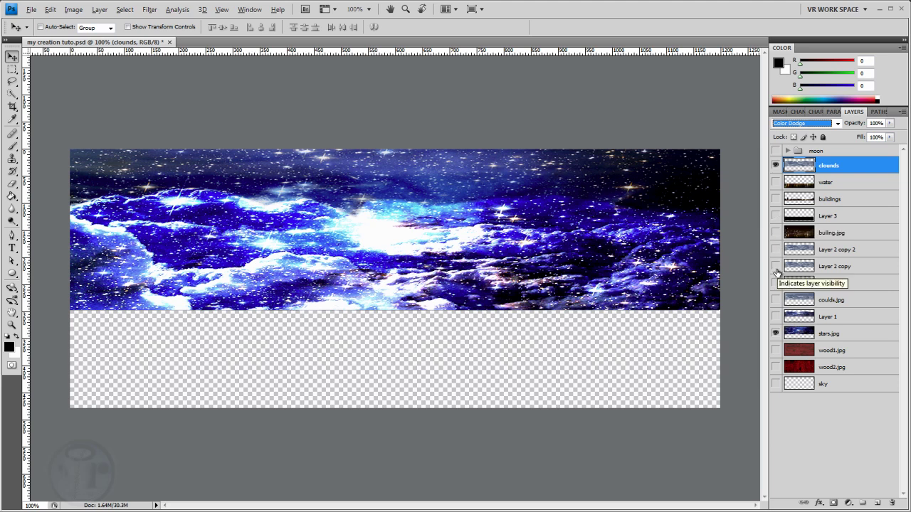
# - Show the builing.jpg photo to examine the outline of its skyline, and hide it again
pyautogui.click(776, 232)
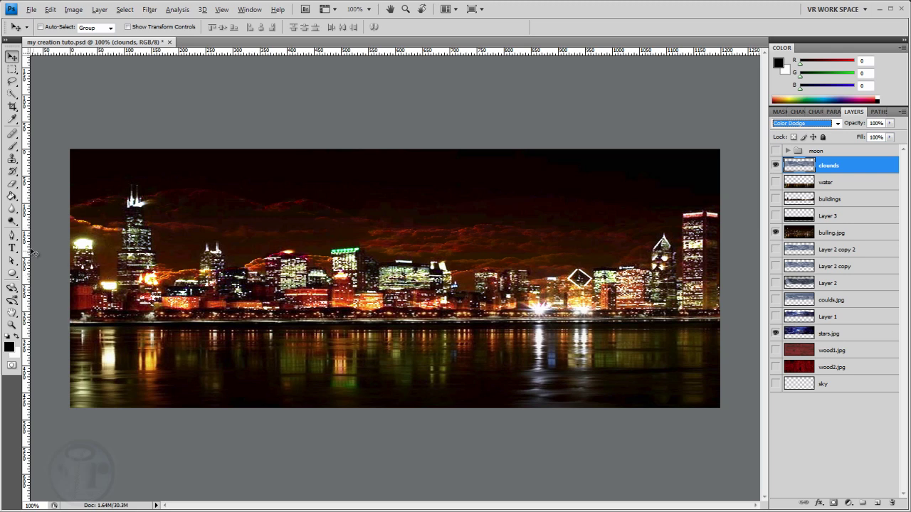
pyautogui.click(13, 235)
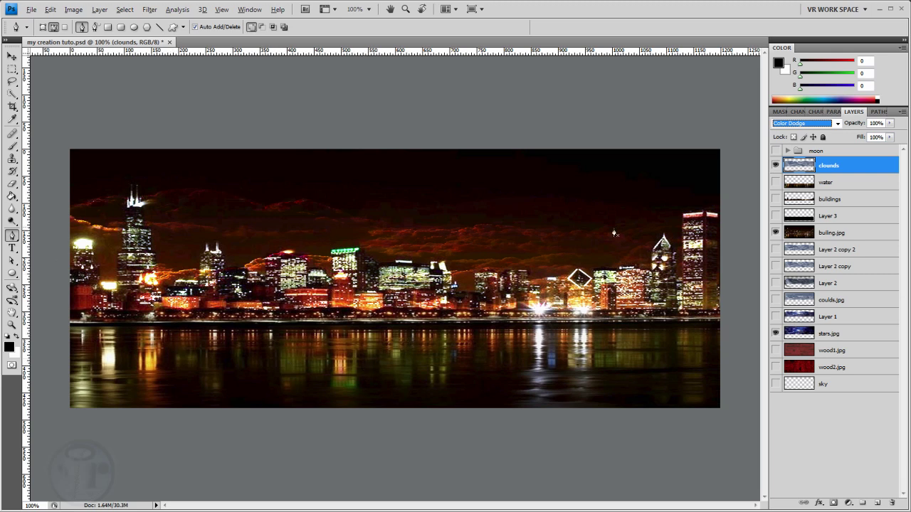
pyautogui.click(776, 233)
# - Show the cut-out skyline on the bulidings layer in front of the starry sky, comparing the image with and without it
pyautogui.click(776, 199)
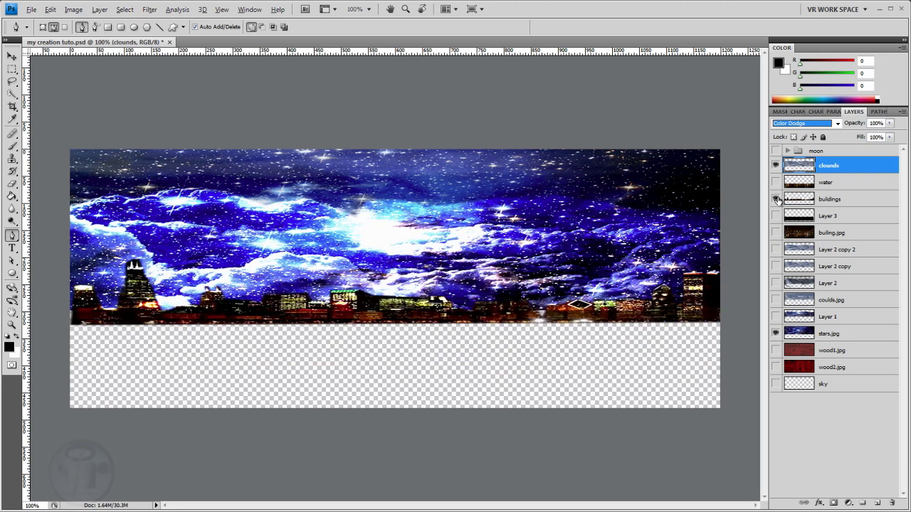
pyautogui.click(776, 200)
pyautogui.click(776, 199)
pyautogui.click(776, 200)
pyautogui.click(776, 199)
# - Move the skyline on the bulidings layer slightly to the left with the Move tool
pyautogui.click(50, 9)
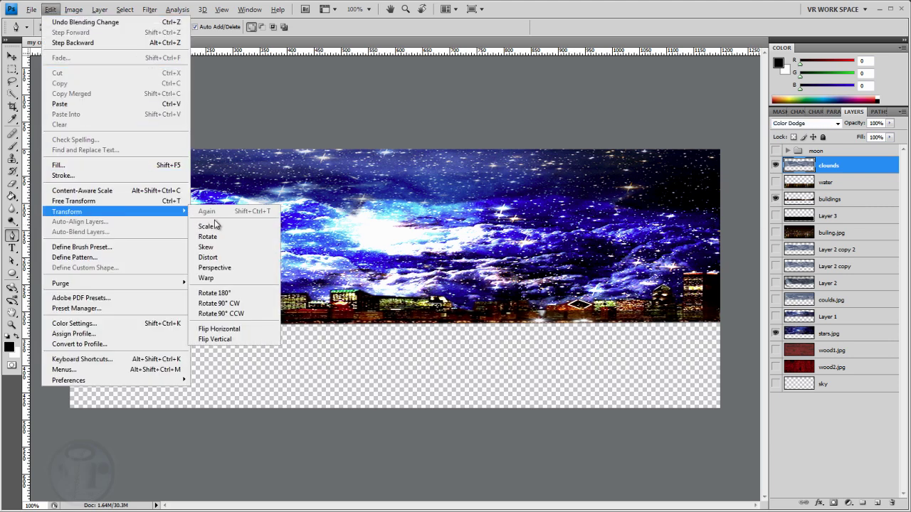
pyautogui.click(214, 226)
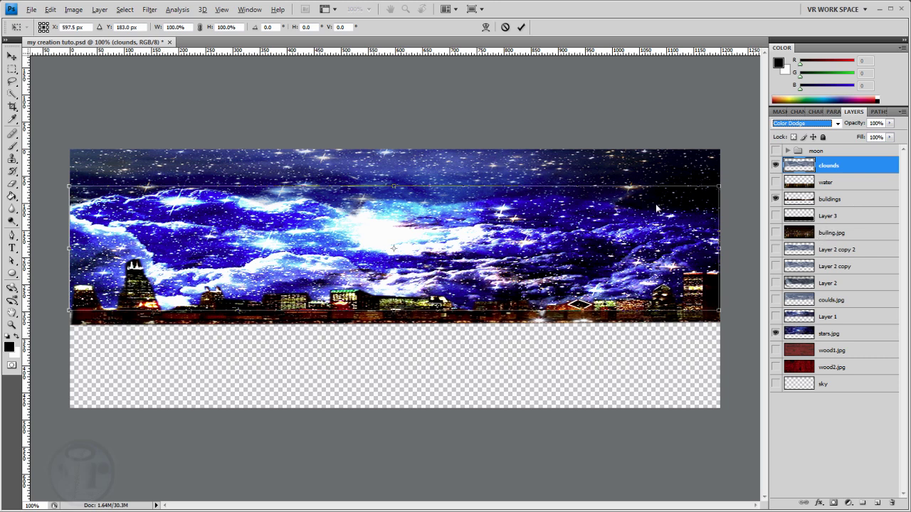
pyautogui.click(10, 57)
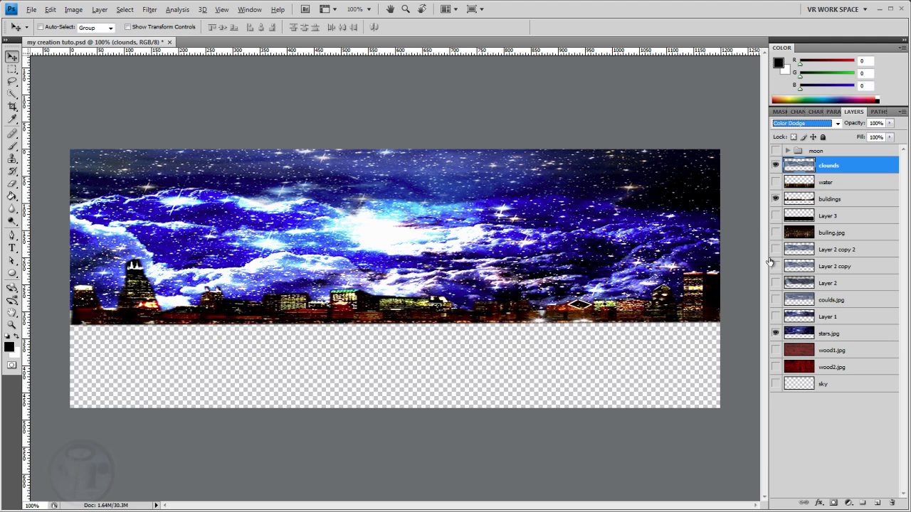
pyautogui.click(818, 200)
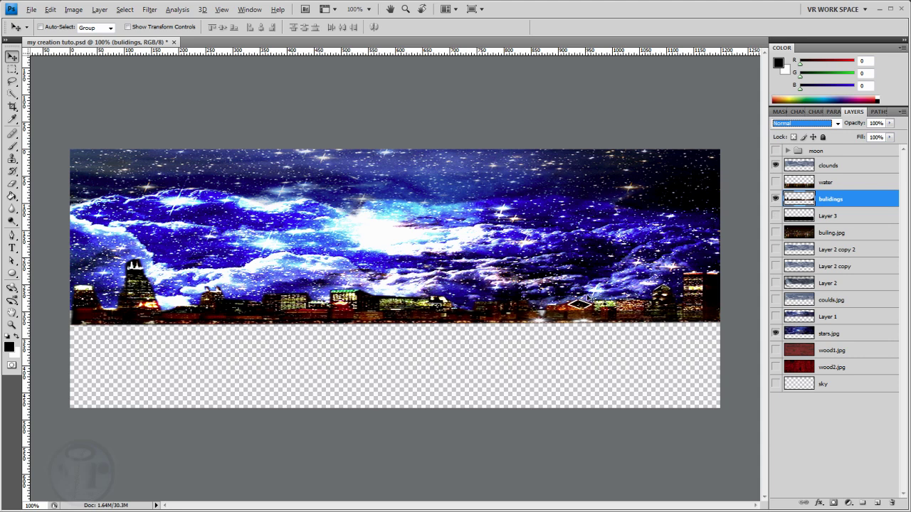
pyautogui.moveTo(593, 312); pyautogui.dragTo(589, 311)
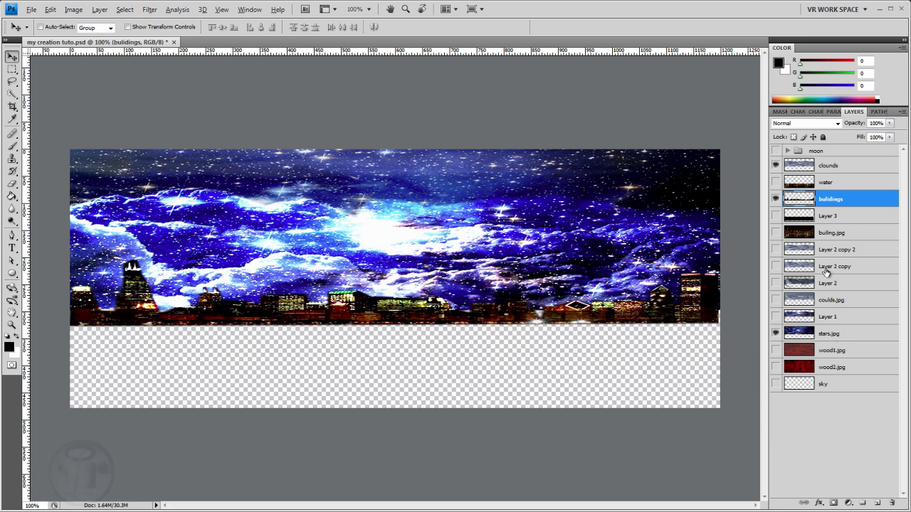
# - Examine Layer 3 and the water layer by switching their visibility on and off, leaving both hidden
pyautogui.click(776, 215)
pyautogui.click(777, 216)
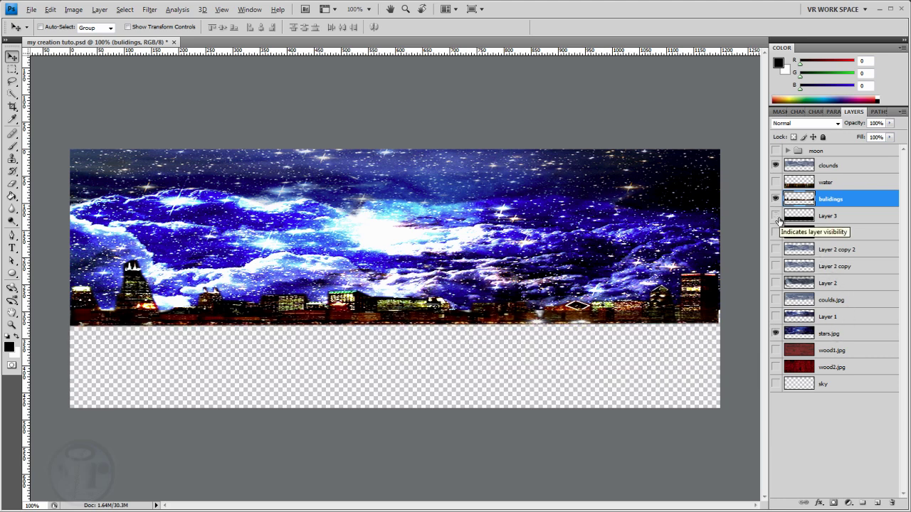
pyautogui.click(776, 216)
pyautogui.click(776, 216)
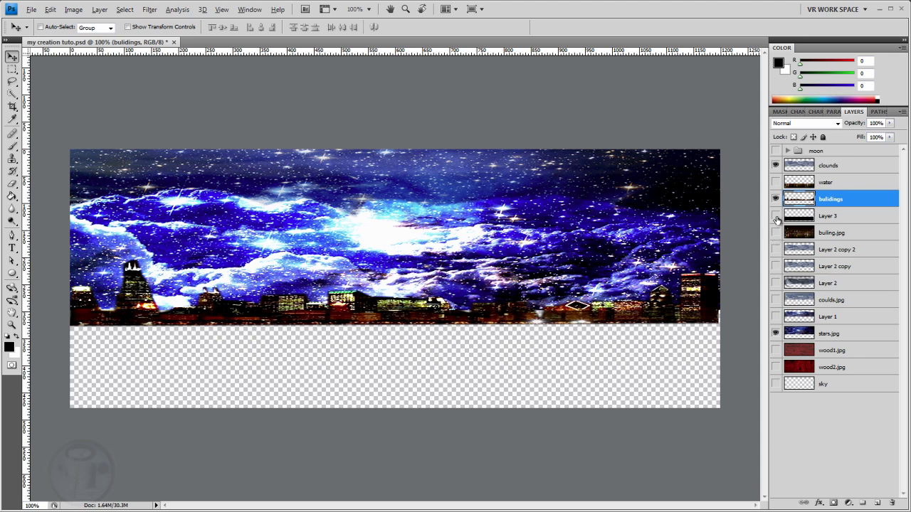
pyautogui.click(777, 182)
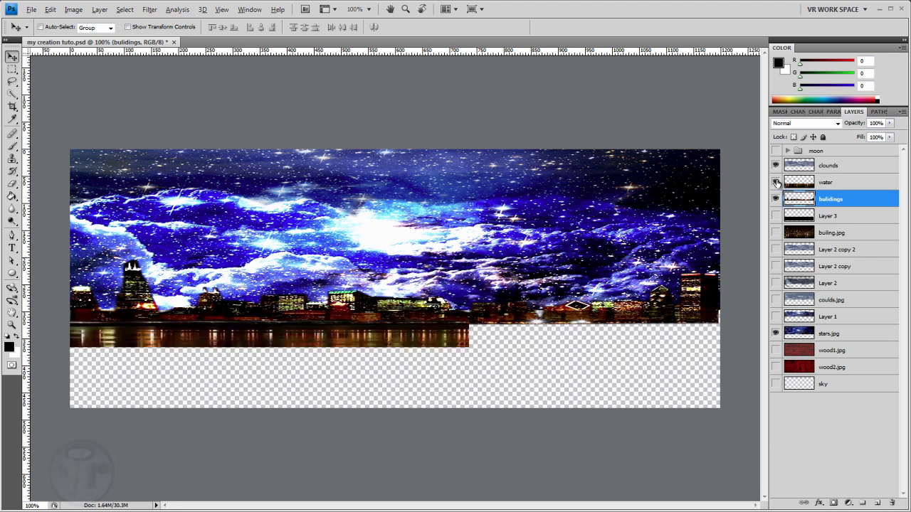
pyautogui.click(776, 182)
pyautogui.click(776, 182)
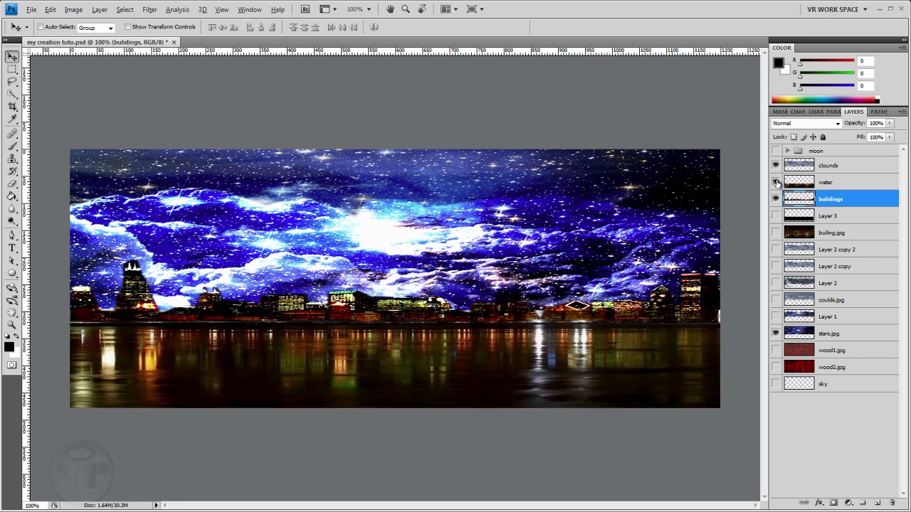
pyautogui.click(776, 182)
pyautogui.click(777, 183)
pyautogui.click(777, 182)
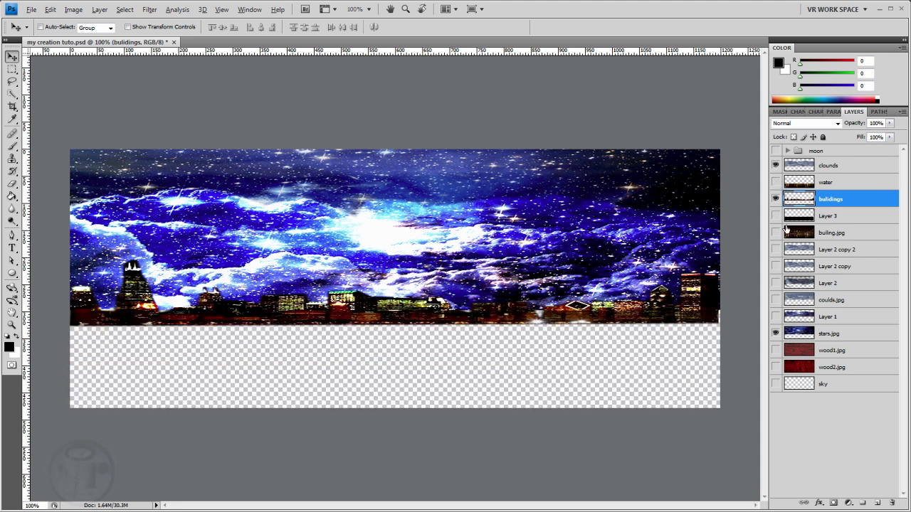
# - Show the builing.jpg photo and draw a closed Pen path around the water area below the shoreline
pyautogui.click(775, 233)
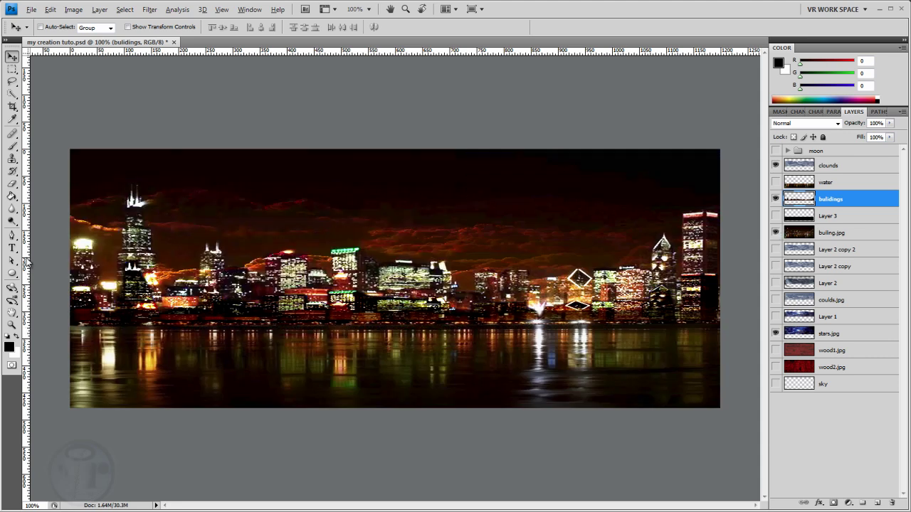
pyautogui.click(12, 236)
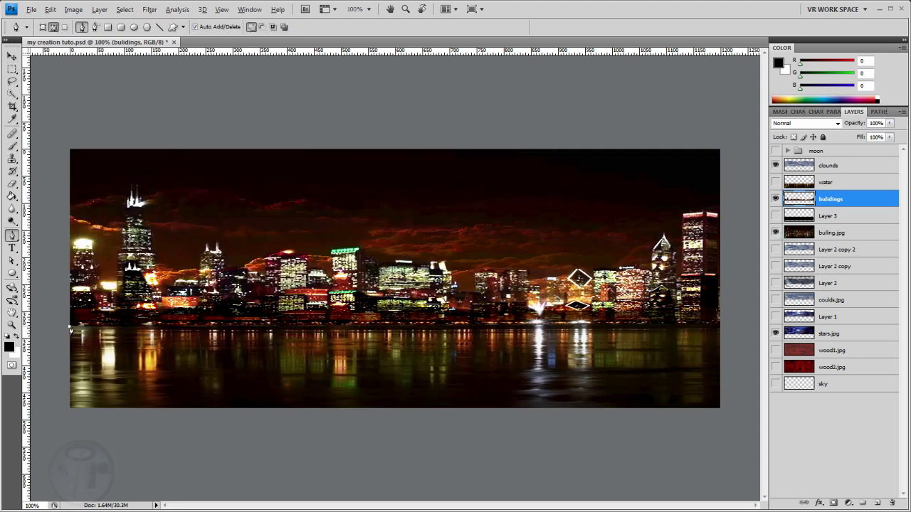
pyautogui.click(729, 327)
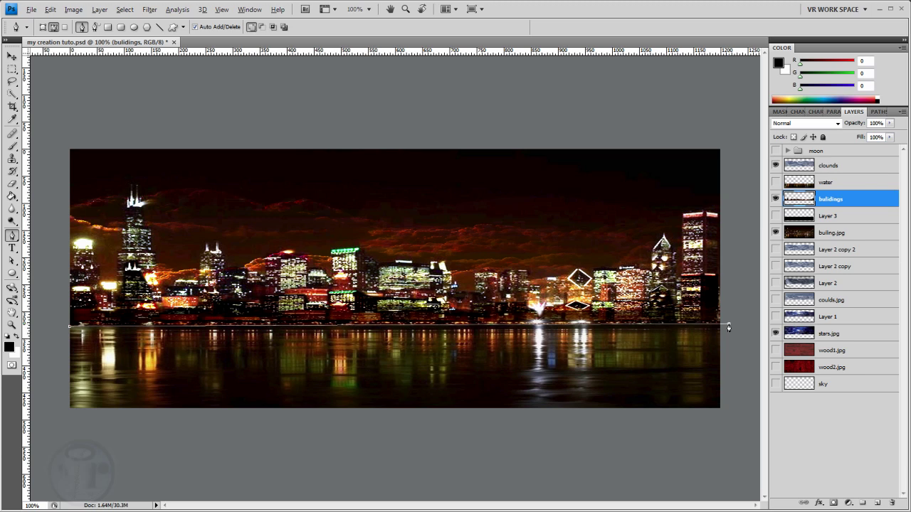
pyautogui.click(733, 427)
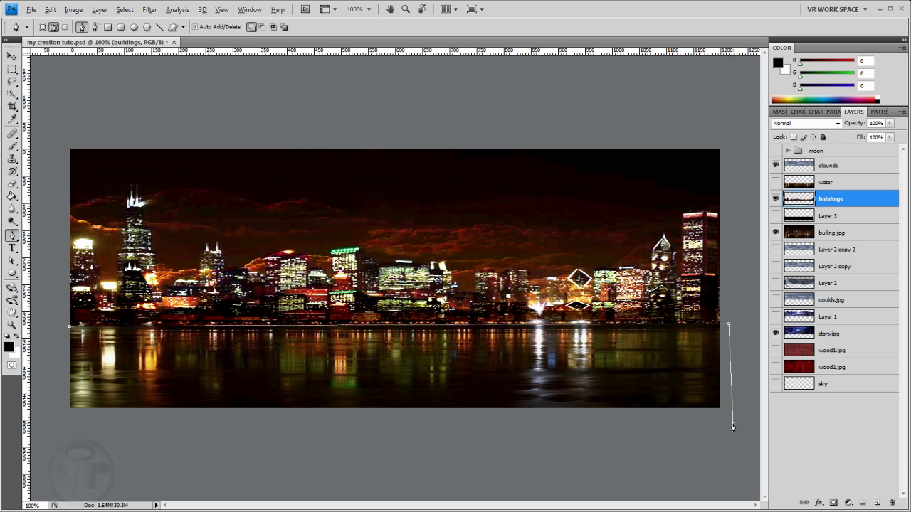
pyautogui.click(61, 412)
pyautogui.click(69, 329)
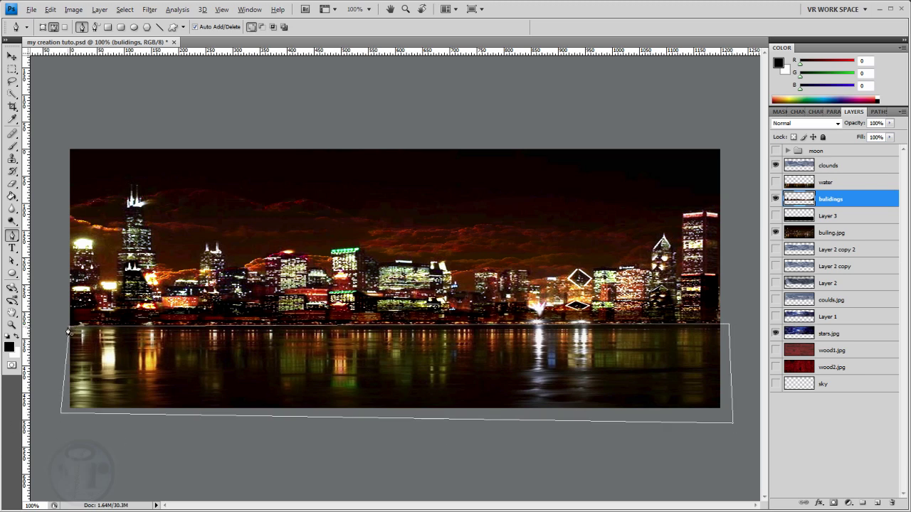
# - Convert the path around the water into a new selection and copy the selected area
pyautogui.rightClick(259, 342)
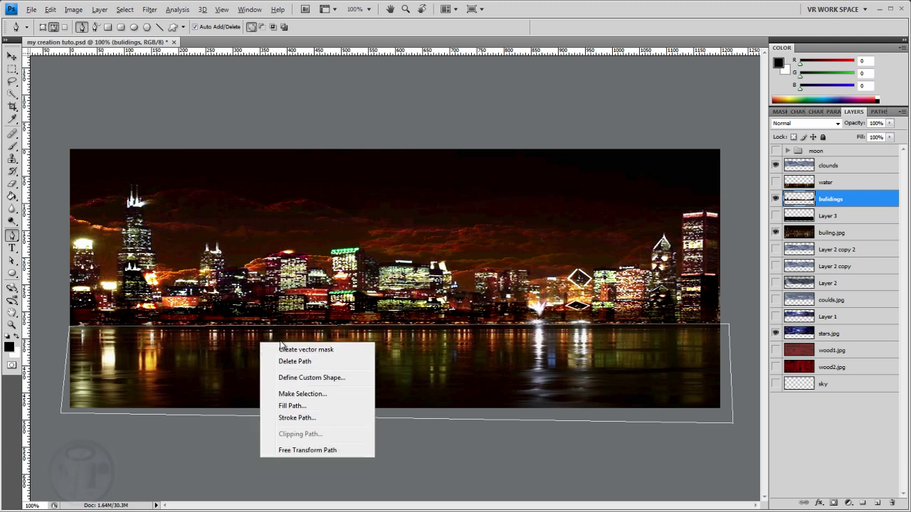
pyautogui.click(307, 398)
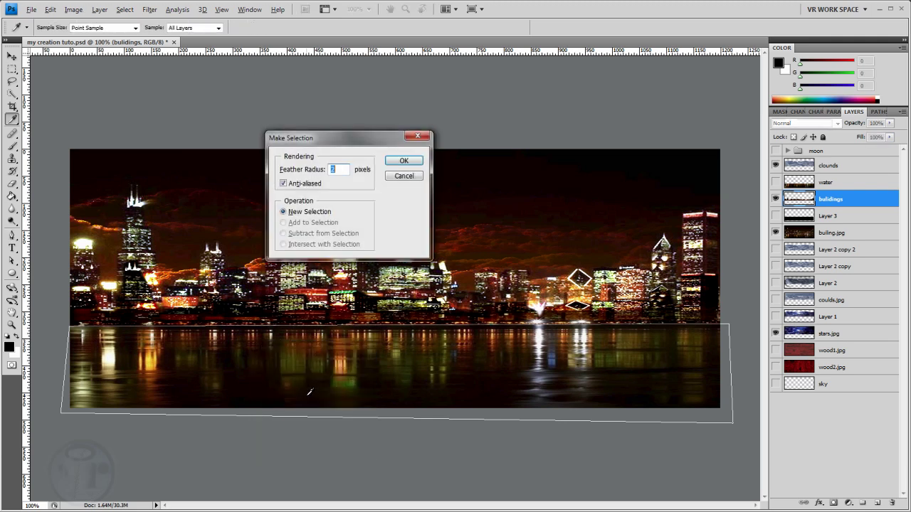
pyautogui.click(403, 162)
pyautogui.click(50, 9)
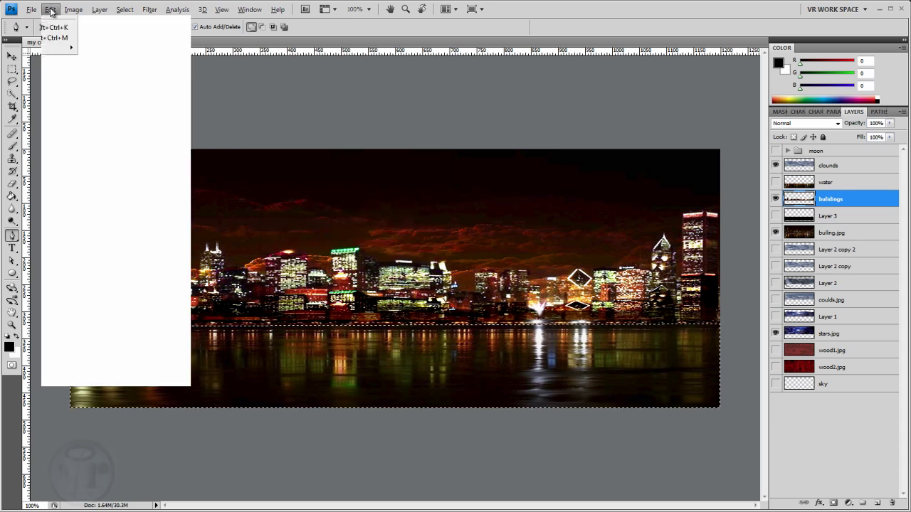
pyautogui.click(84, 86)
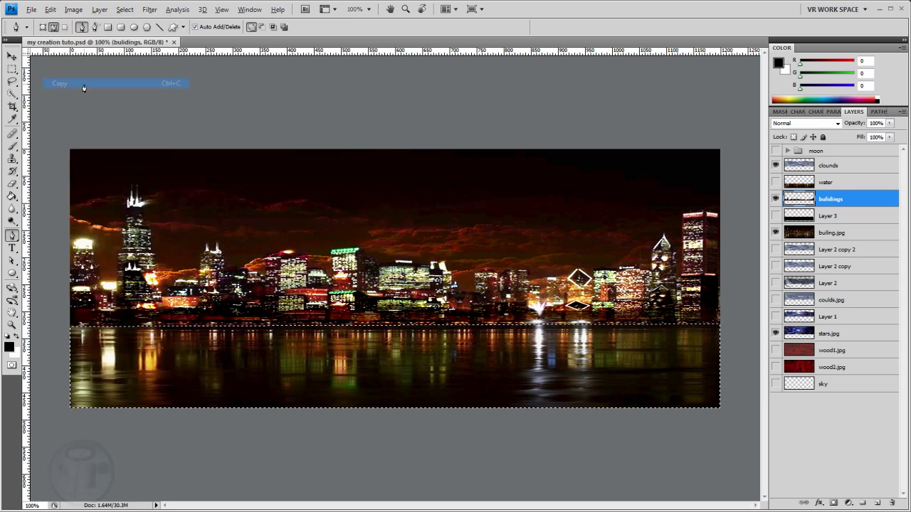
# - Add a new layer above the bulidings layer and paste the copied area
pyautogui.click(878, 504)
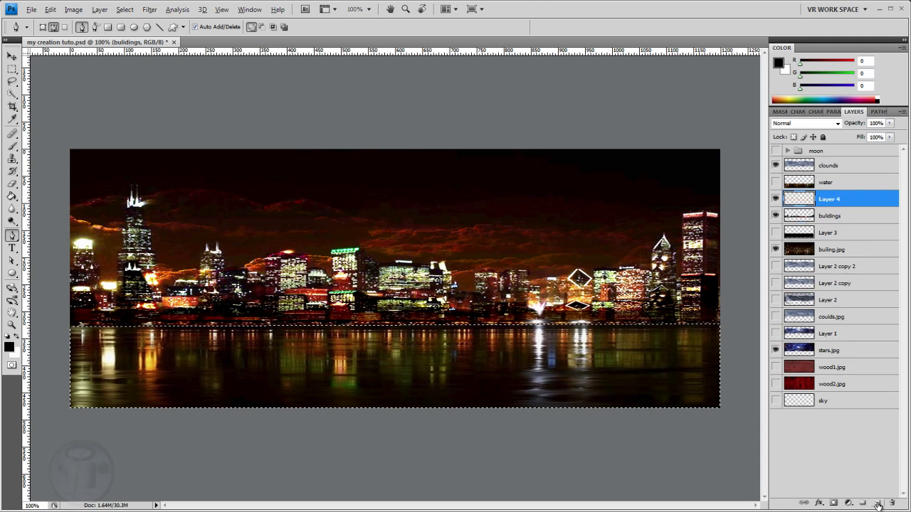
pyautogui.click(50, 9)
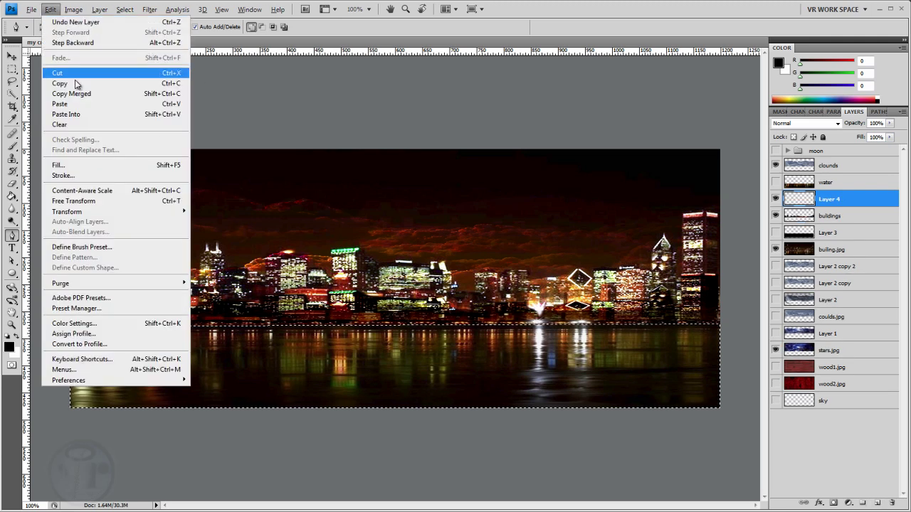
pyautogui.click(71, 104)
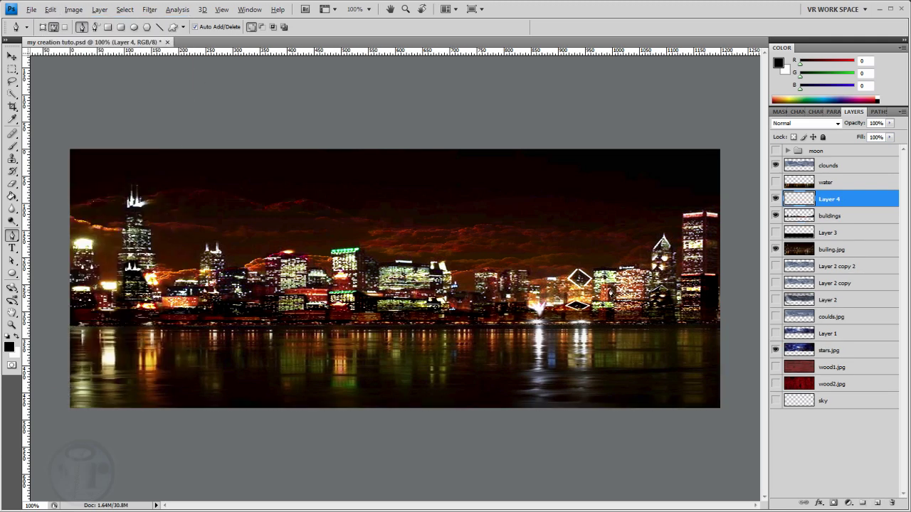
# - Hide the builing.jpg photo and Layer 4, and show and select the water layer
pyautogui.click(776, 249)
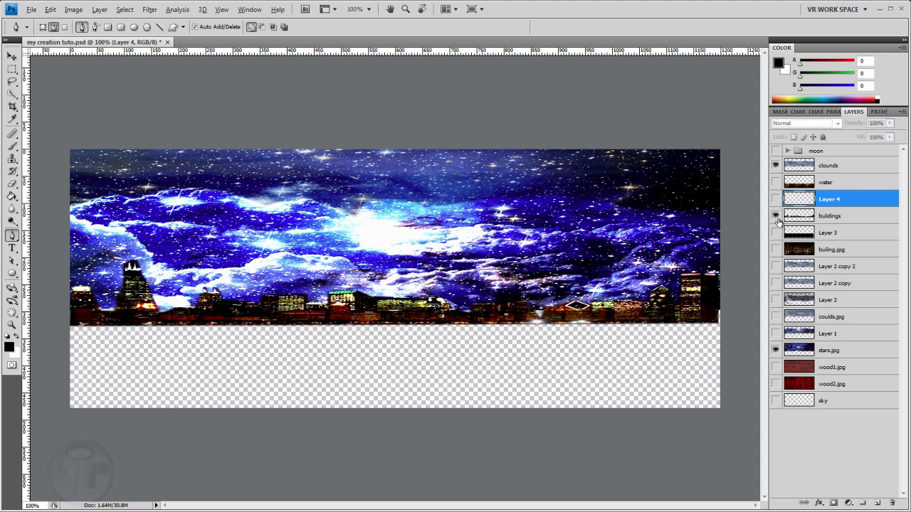
pyautogui.click(775, 182)
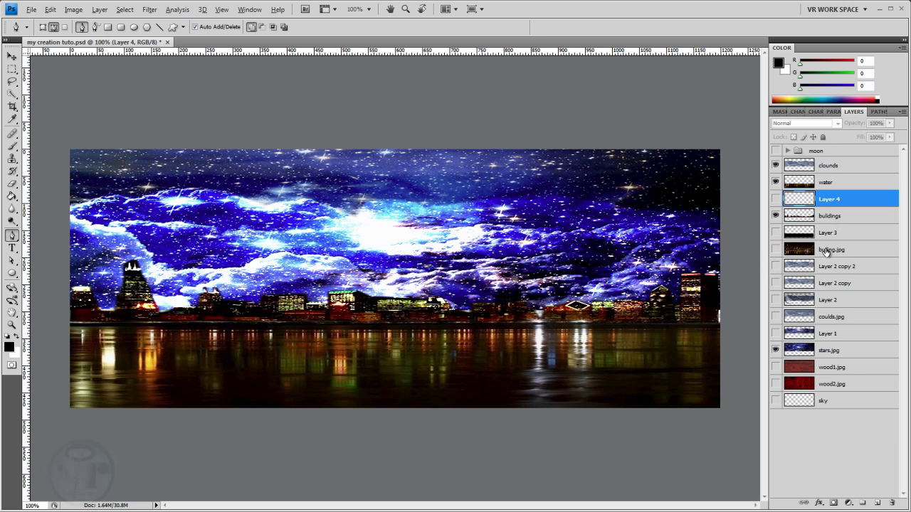
pyautogui.click(793, 186)
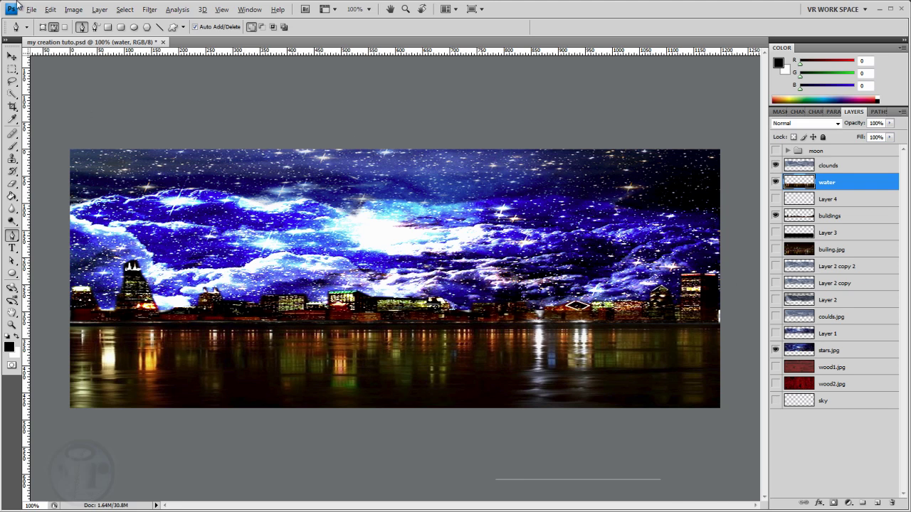
# - Brighten the water layer with Levels, setting the midtone input to 1.32 and the white input to 226
pyautogui.click(75, 10)
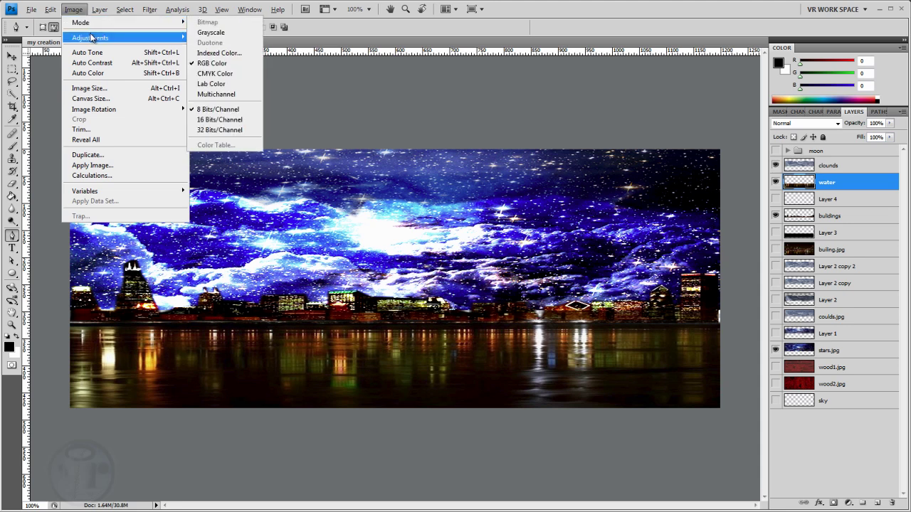
pyautogui.moveTo(89, 37)
pyautogui.click(213, 47)
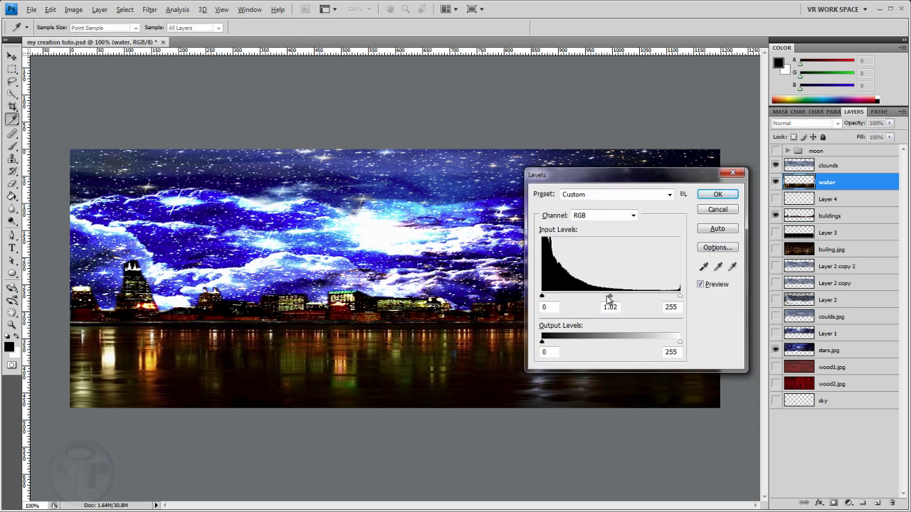
pyautogui.moveTo(607, 295); pyautogui.dragTo(603, 295)
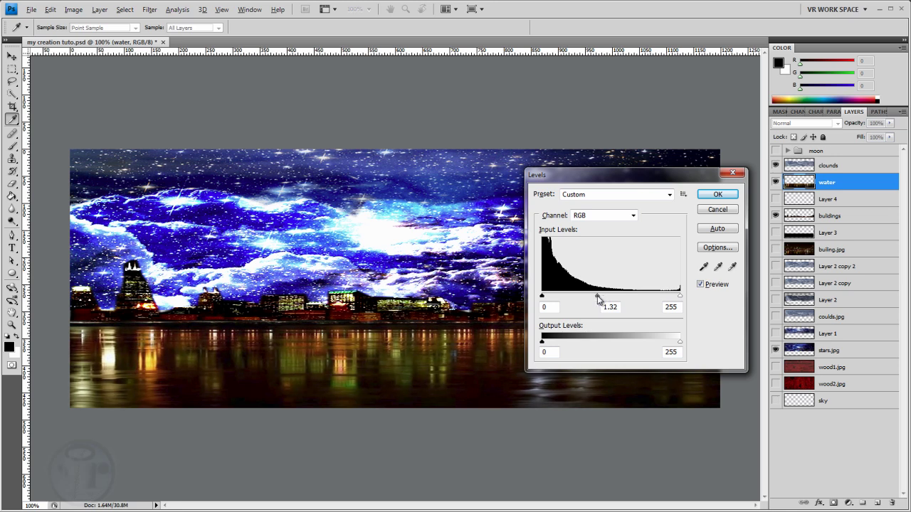
pyautogui.moveTo(680, 296); pyautogui.dragTo(665, 300)
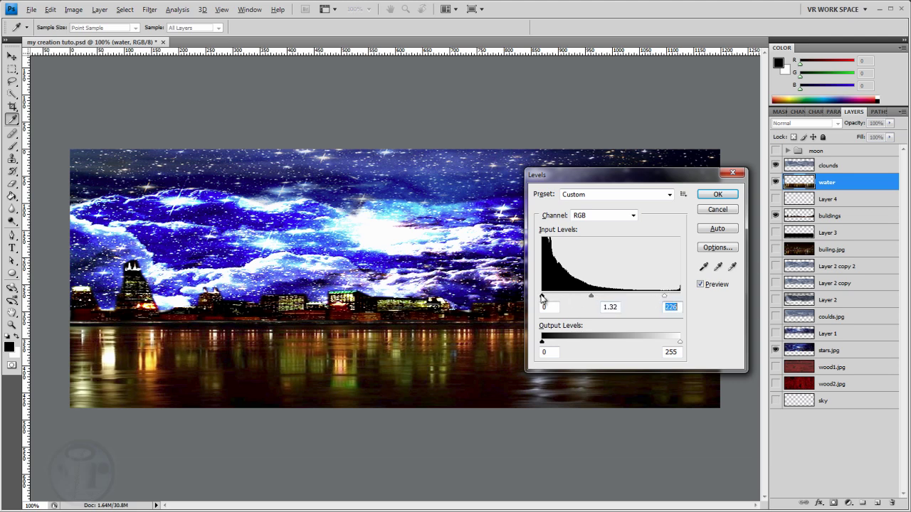
pyautogui.moveTo(542, 296); pyautogui.dragTo(543, 296)
pyautogui.click(719, 194)
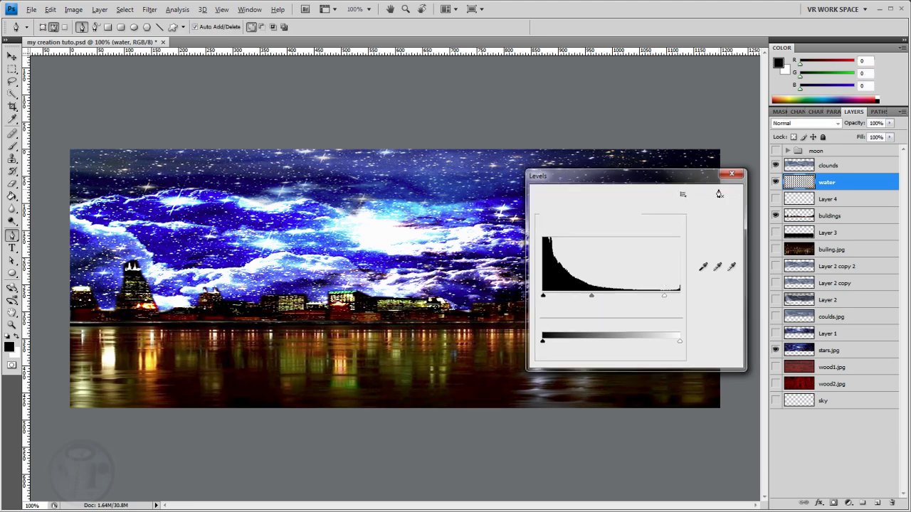
# - Show Layer 3 and examine the shoreline between skyline and water up close, with and without that layer
pyautogui.click(775, 233)
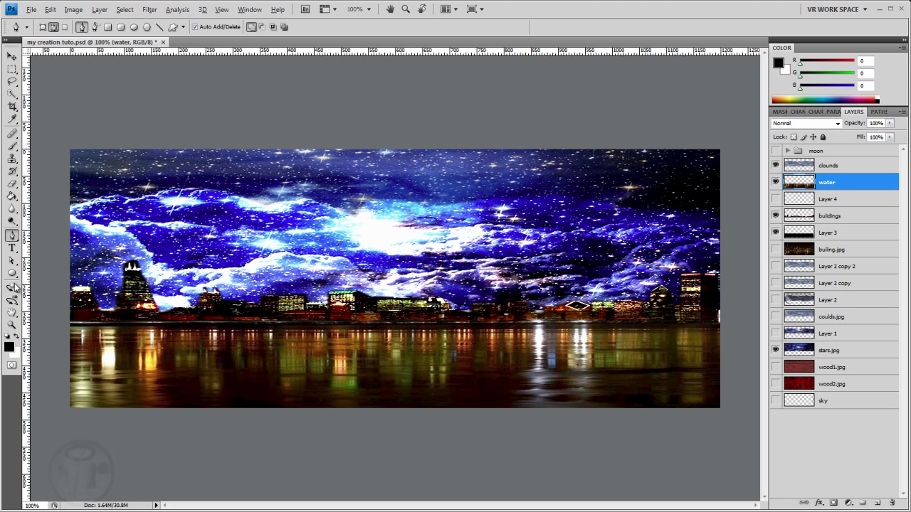
pyautogui.click(11, 325)
pyautogui.click(667, 324)
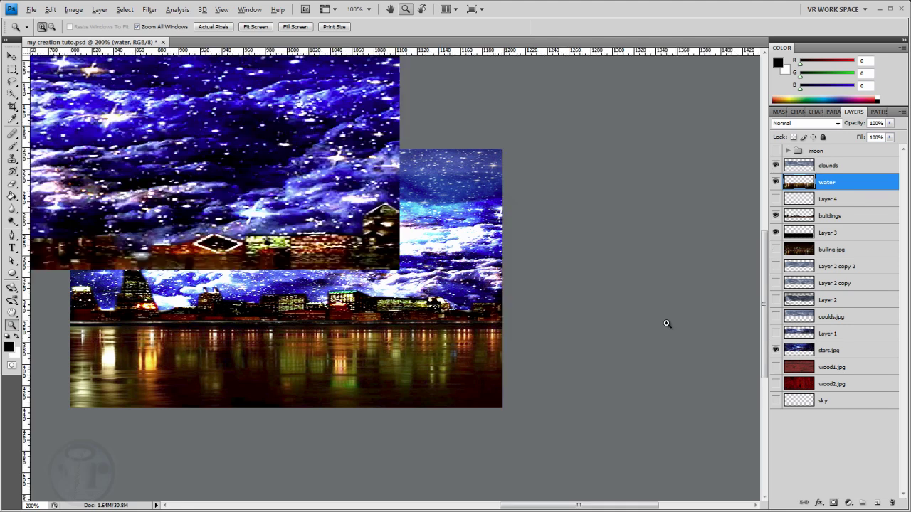
pyautogui.click(667, 324)
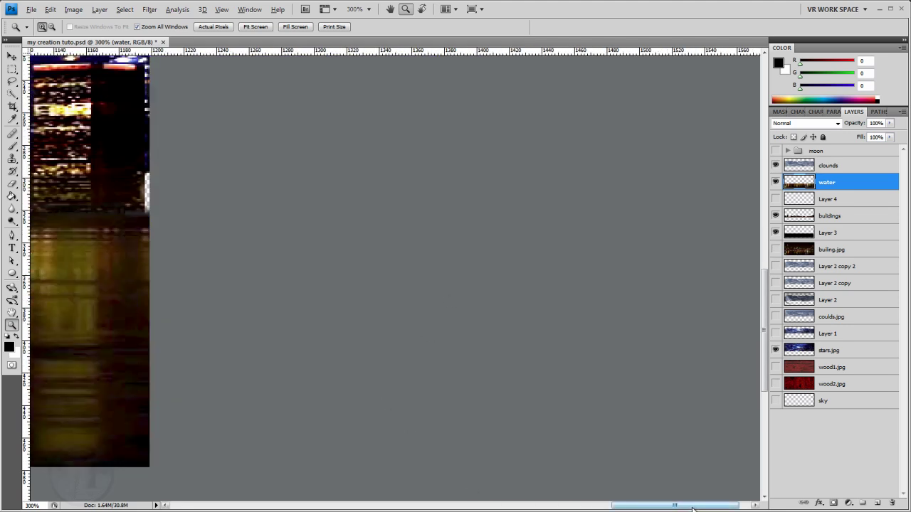
pyautogui.moveTo(693, 510); pyautogui.dragTo(570, 510)
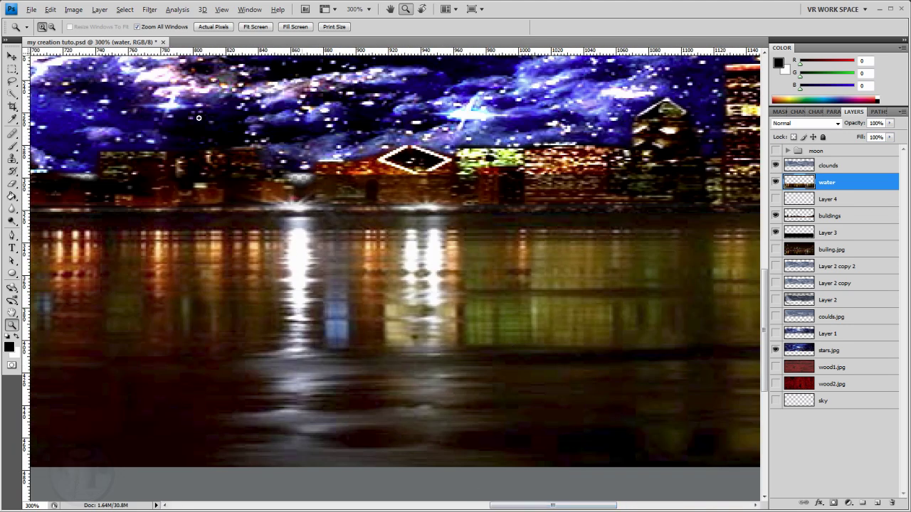
pyautogui.click(51, 26)
pyautogui.click(585, 209)
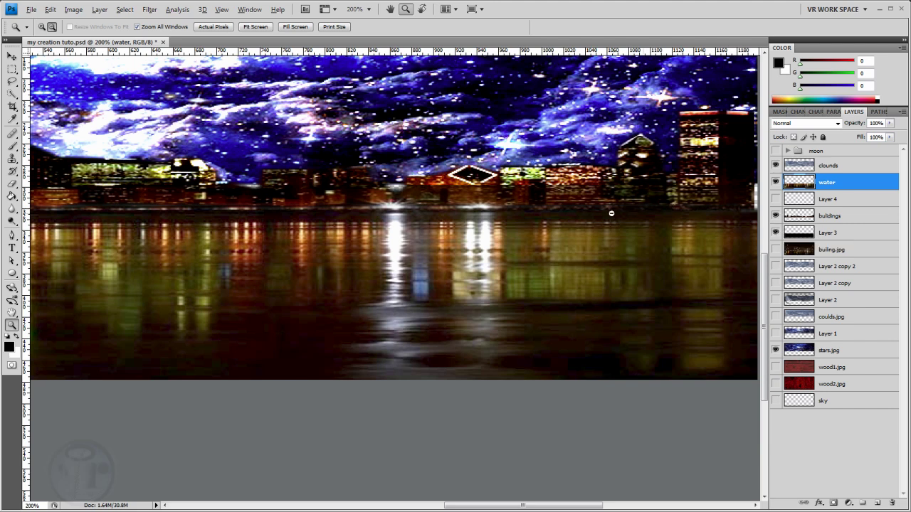
pyautogui.click(776, 234)
pyautogui.click(777, 234)
pyautogui.click(254, 26)
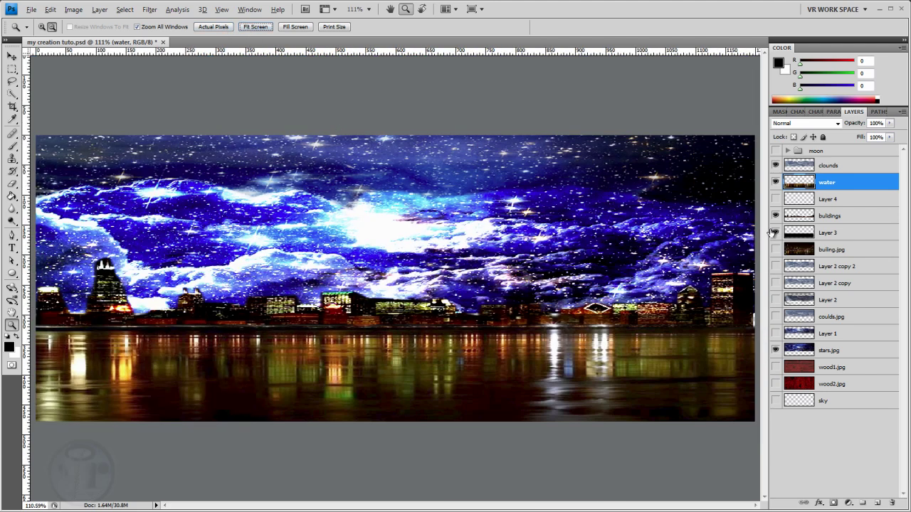
# - Select Layer 3 and isolate it by hiding all the other layers
pyautogui.click(829, 250)
pyautogui.click(826, 232)
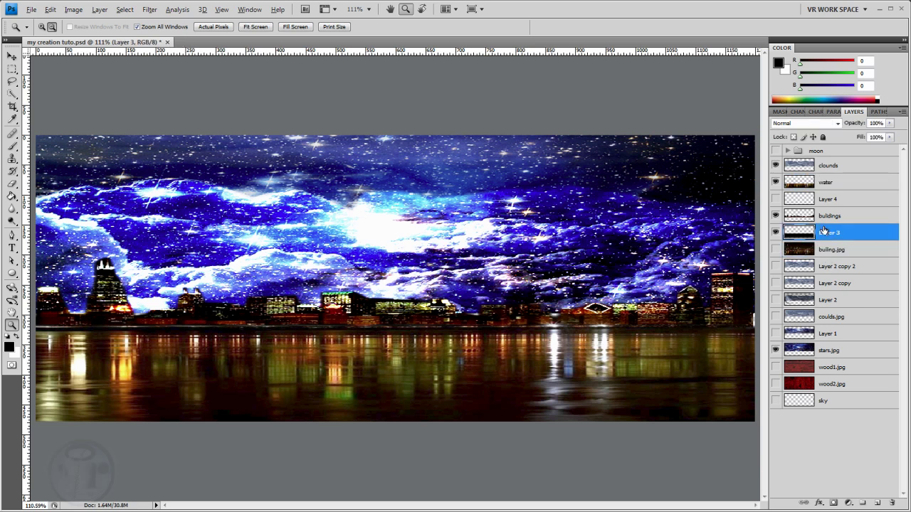
pyautogui.keyDown('alt'); pyautogui.click(775, 232); pyautogui.keyUp('alt')
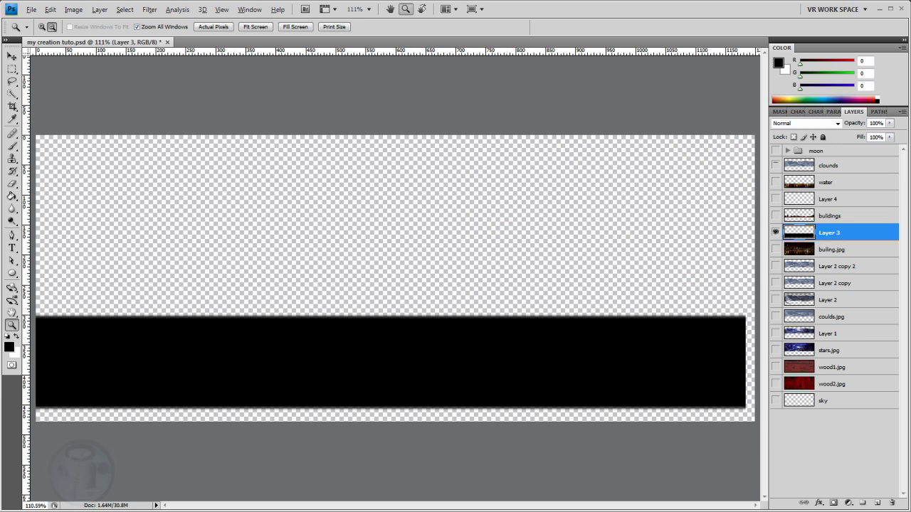
# - Add a new layer above Layer 3 and fill it with black using the Paint Bucket
pyautogui.click(878, 503)
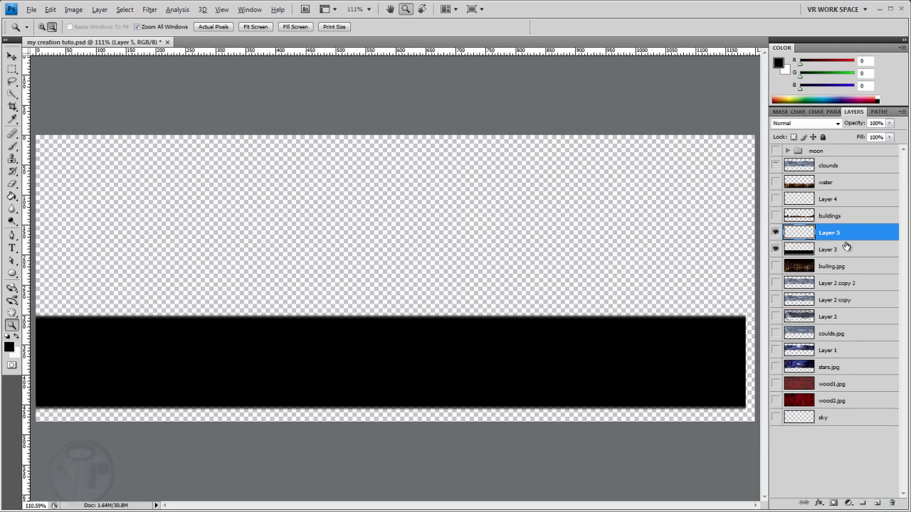
pyautogui.click(12, 197)
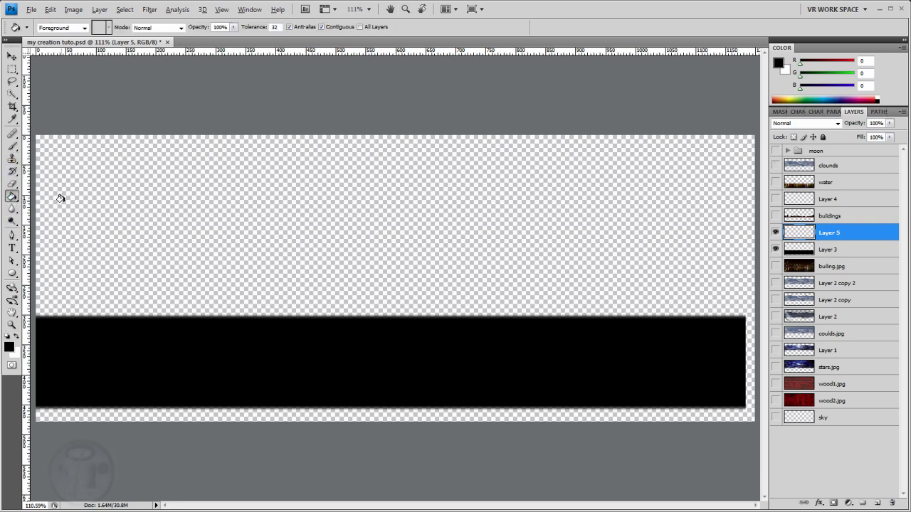
pyautogui.click(83, 210)
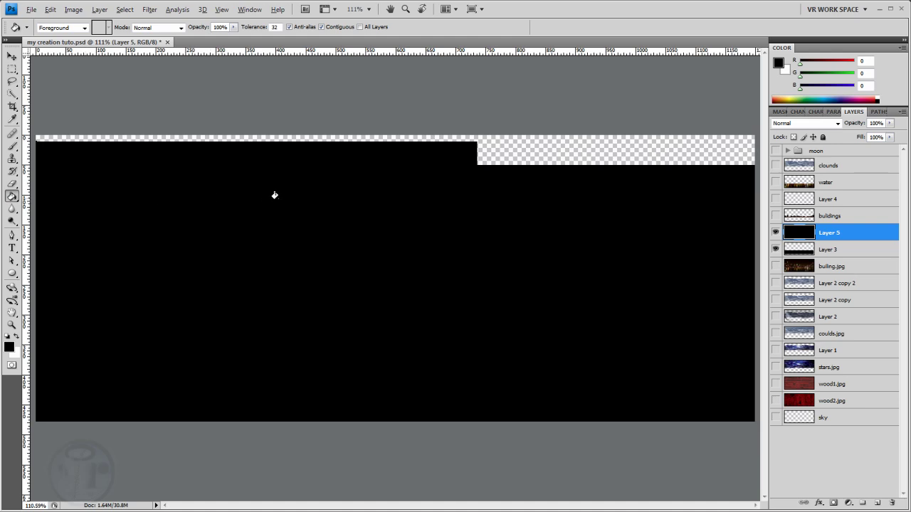
# - Select a wide rectangular band across the middle of the black layer with the Rectangular Marquee and copy it
pyautogui.click(12, 68)
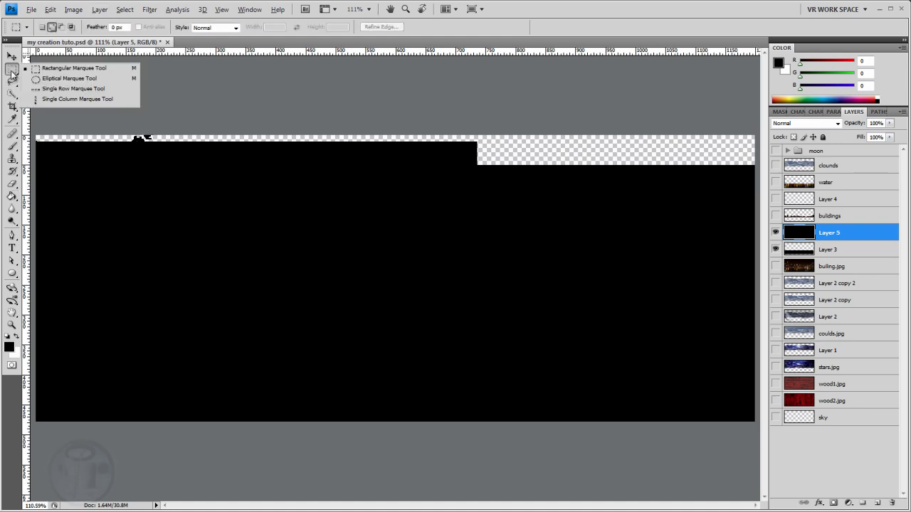
pyautogui.click(62, 69)
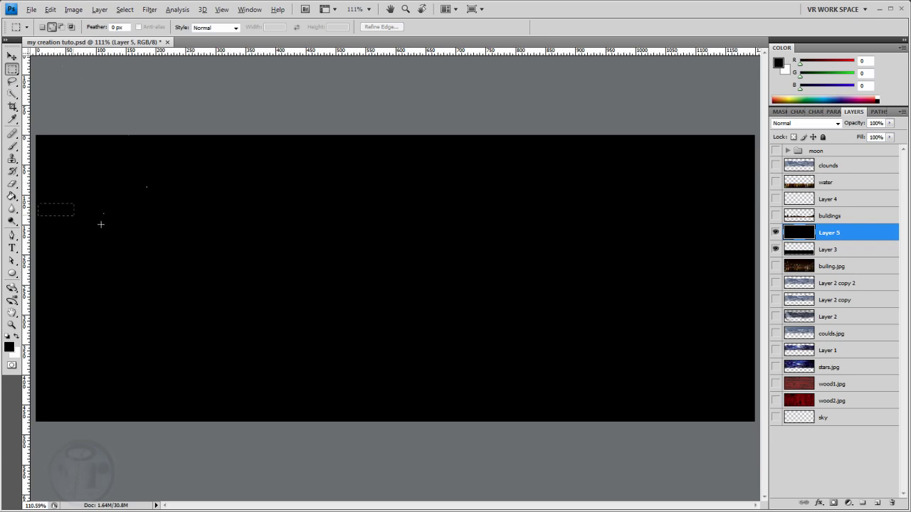
pyautogui.moveTo(100, 224); pyautogui.dragTo(765, 298)
pyautogui.click(51, 9)
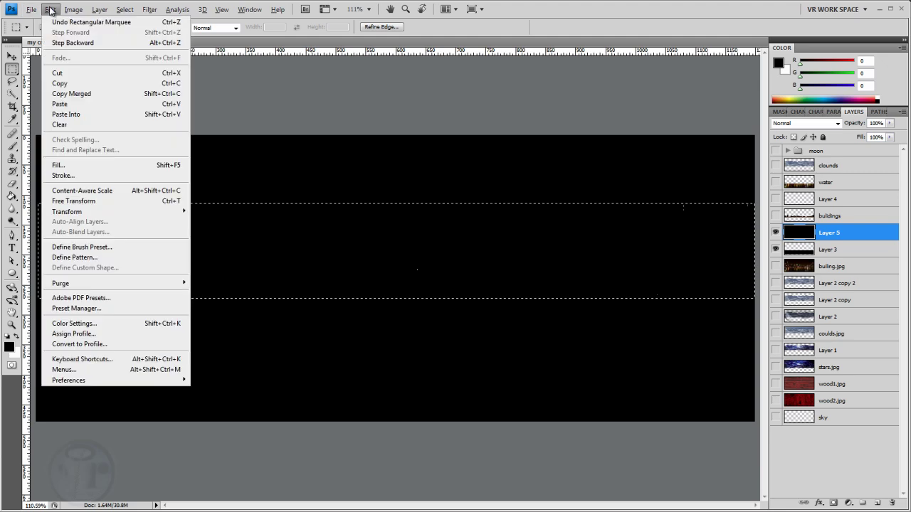
pyautogui.click(74, 84)
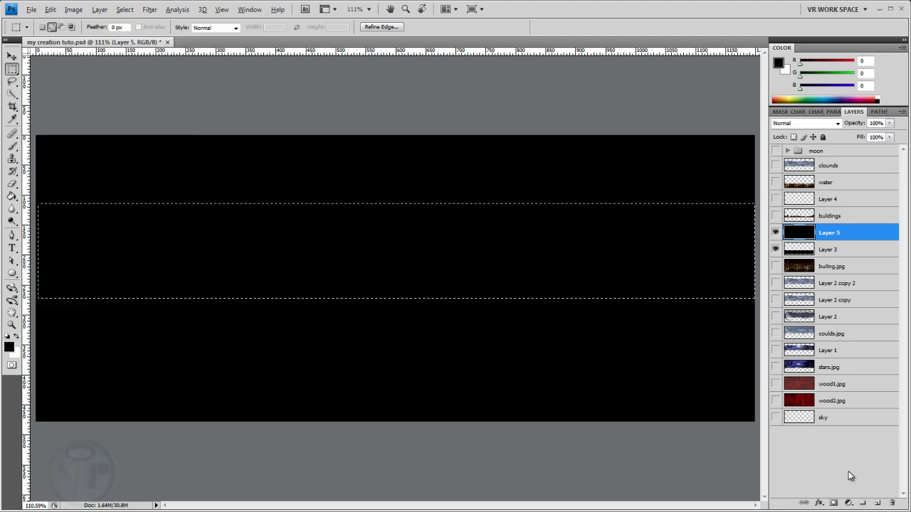
# - Paste the copied black band onto a new layer above Layer 5, and delete Layer 5
pyautogui.click(877, 503)
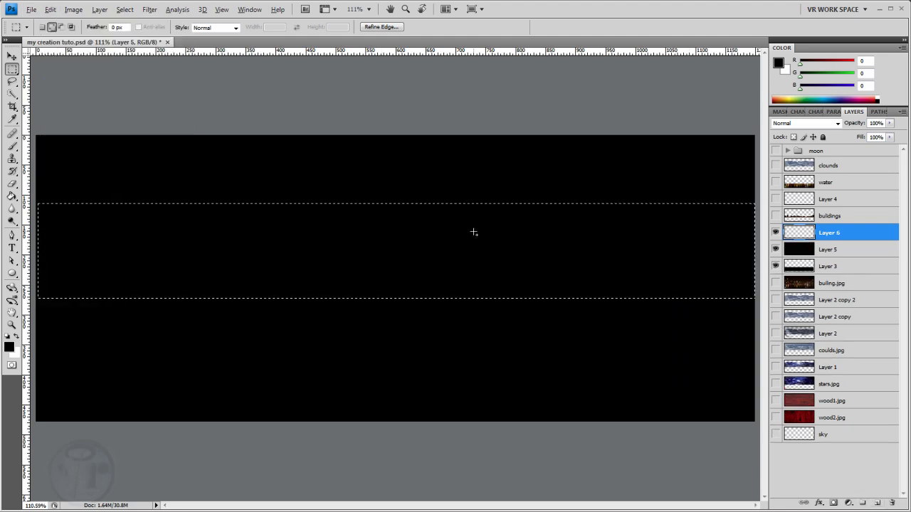
pyautogui.click(50, 9)
pyautogui.click(71, 104)
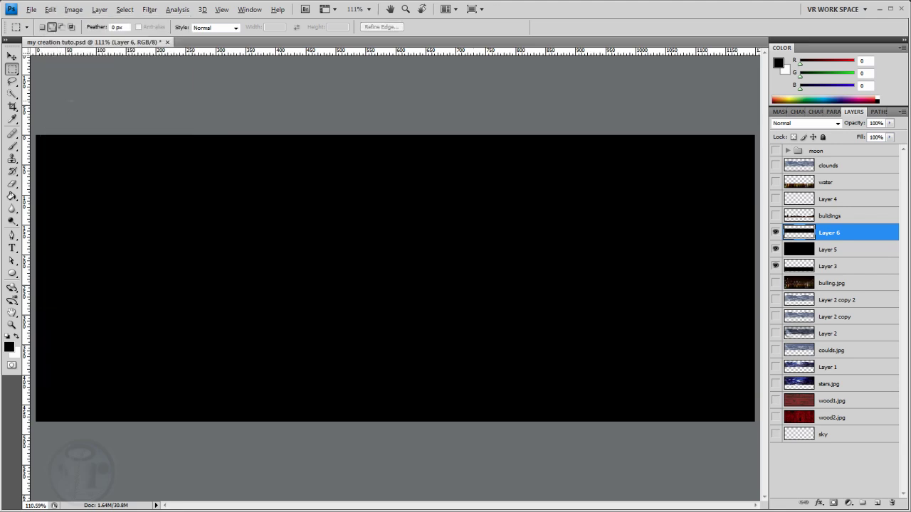
pyautogui.click(822, 252)
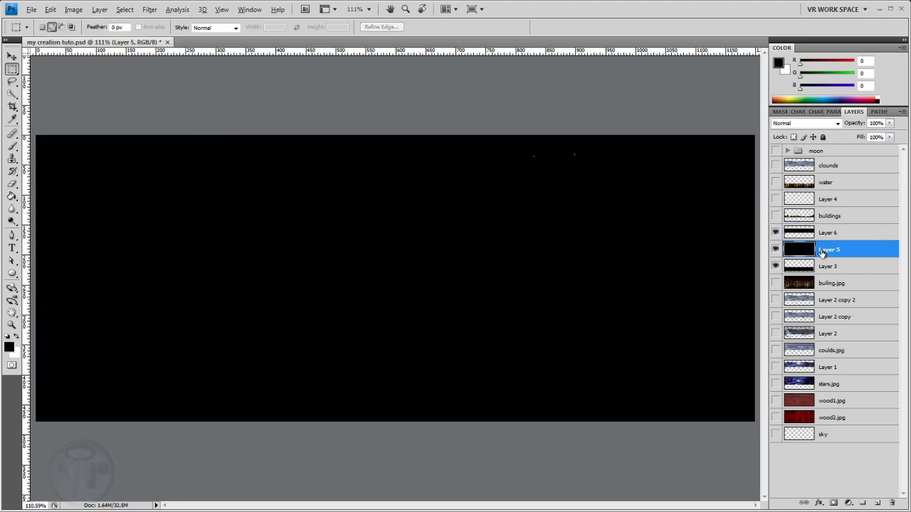
pyautogui.press('Delete')
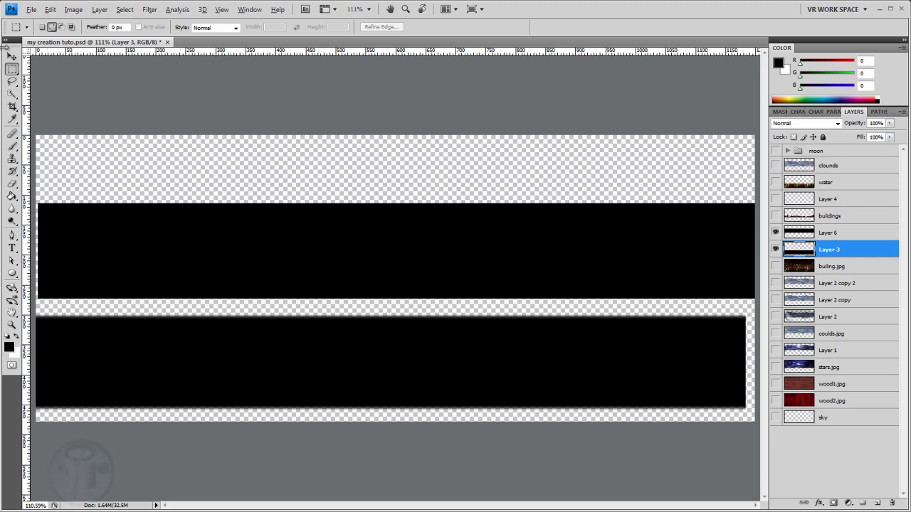
# - Nudge the soft-edged black strip on Layer 3 with the Move tool, and delete that layer
pyautogui.click(11, 57)
pyautogui.moveTo(229, 231)
pyautogui.mouseDown()
pyautogui.moveTo(220, 231)
pyautogui.moveTo(235, 233)
pyautogui.mouseUp()
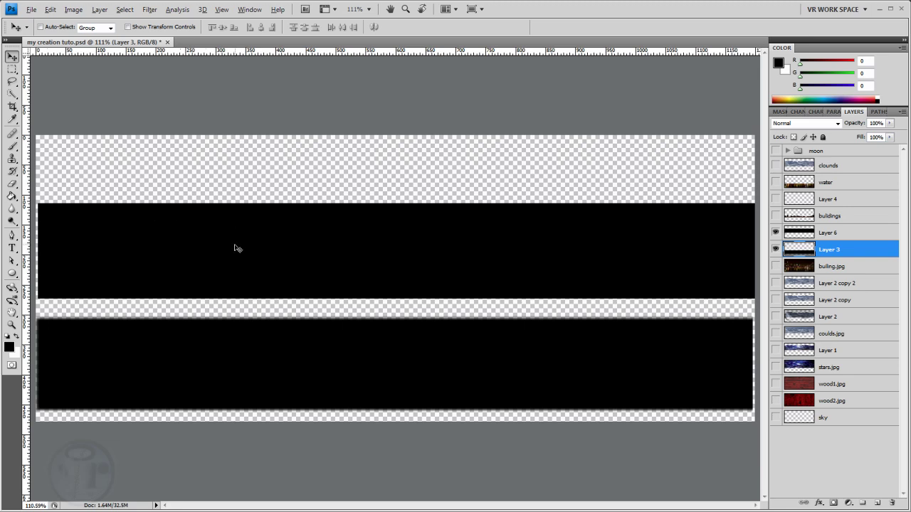
pyautogui.moveTo(234, 346); pyautogui.dragTo(231, 346)
pyautogui.press('Delete')
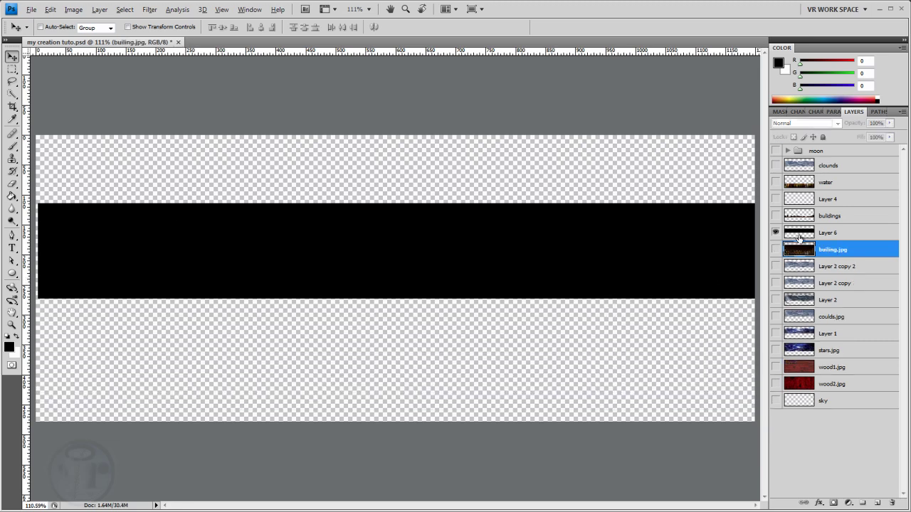
# - Move Layer 6's black band down to the canvas bottom and adjust it behind the water, with the buildings and water layers shown
pyautogui.click(813, 235)
pyautogui.moveTo(476, 257); pyautogui.dragTo(474, 372)
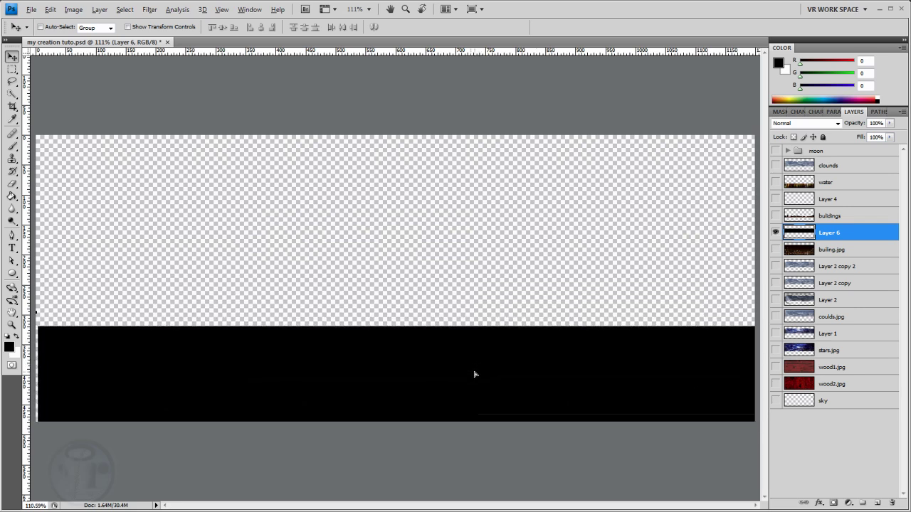
pyautogui.click(776, 216)
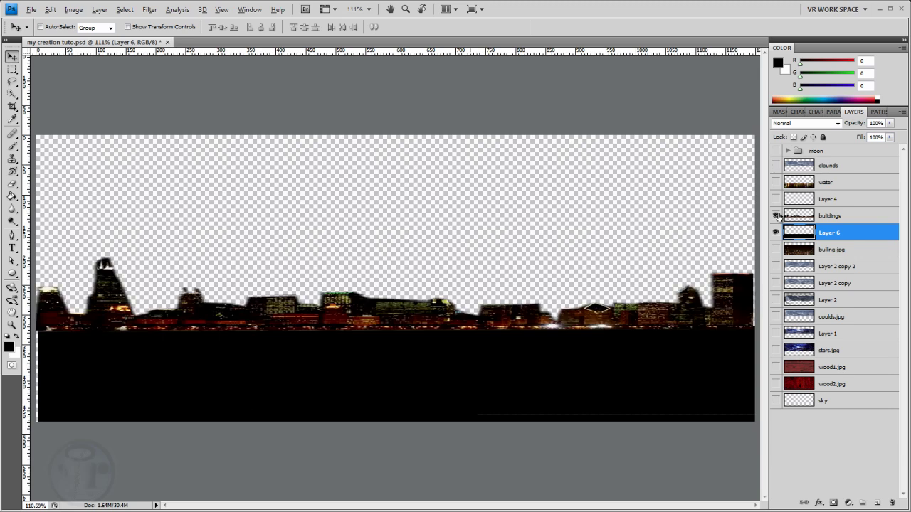
pyautogui.click(776, 182)
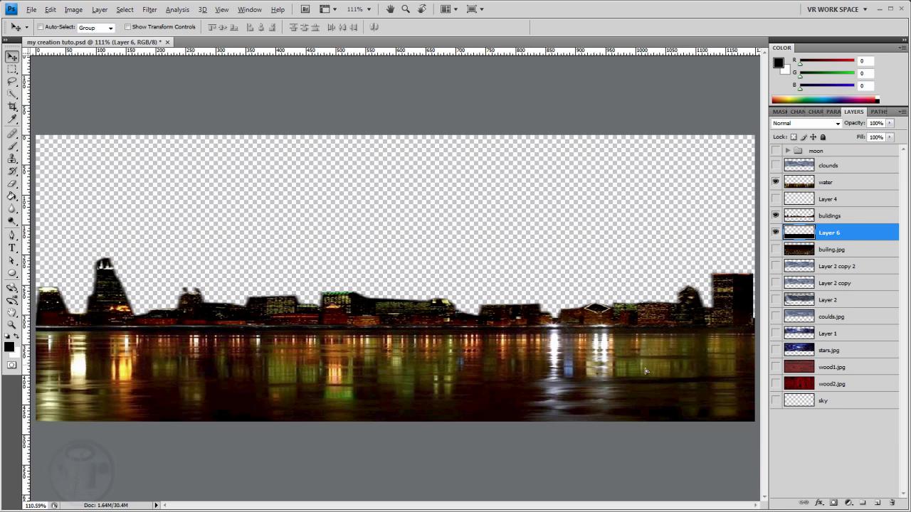
pyautogui.moveTo(643, 342); pyautogui.dragTo(644, 363)
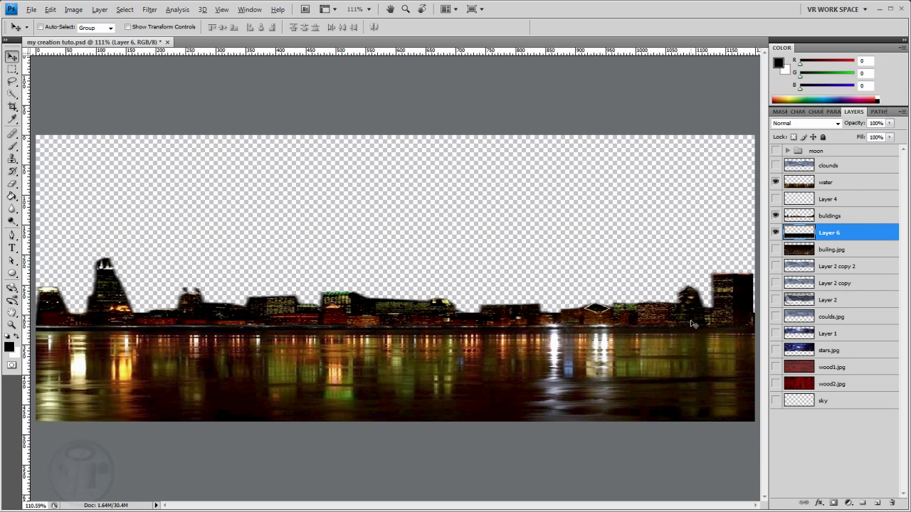
# - Show the clounds and stars.jpg layers and place both directly below Layer 6, with clounds above stars.jpg
pyautogui.click(776, 166)
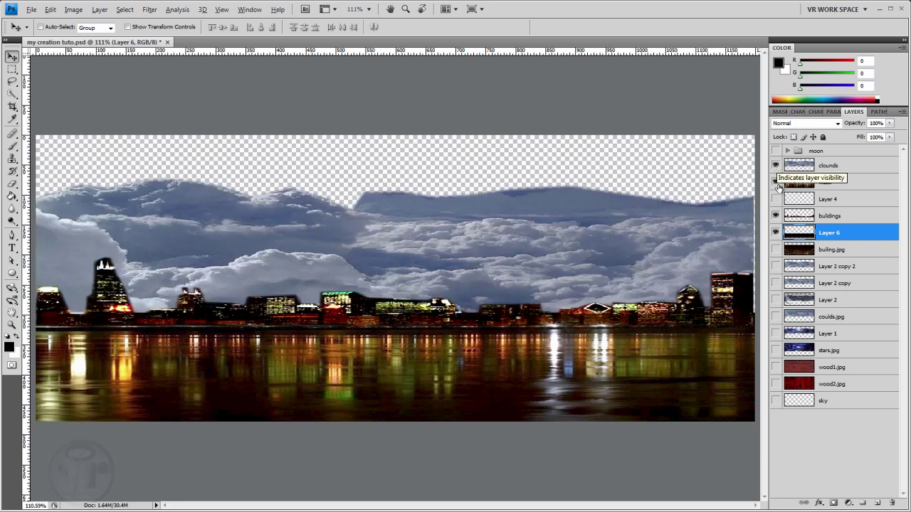
pyautogui.click(776, 350)
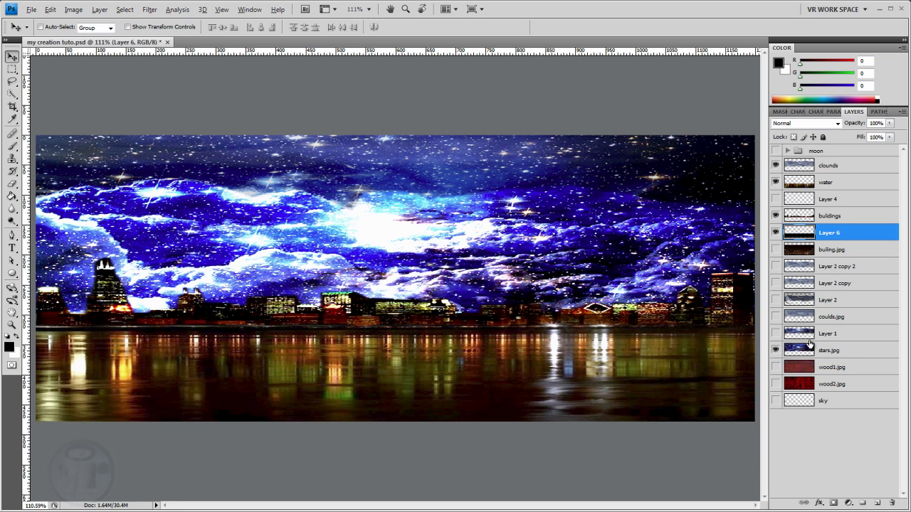
pyautogui.moveTo(825, 300); pyautogui.dragTo(834, 183)
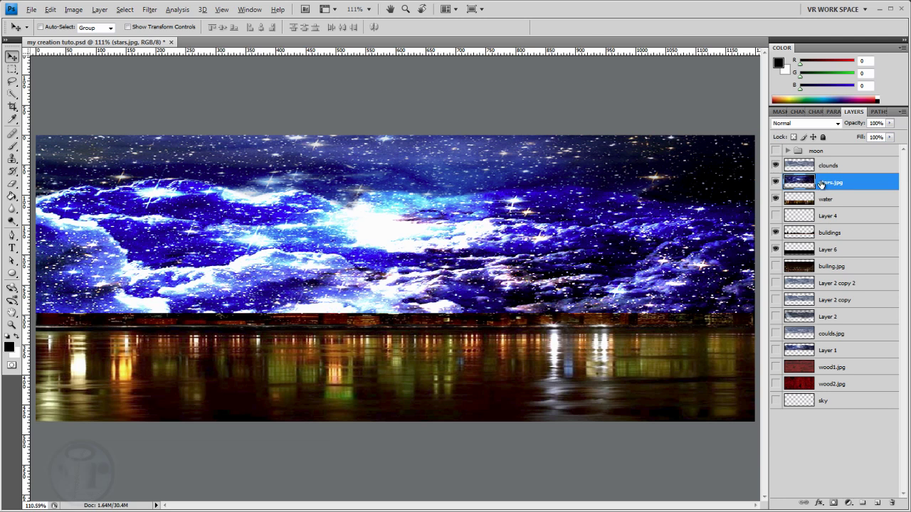
pyautogui.click(827, 168)
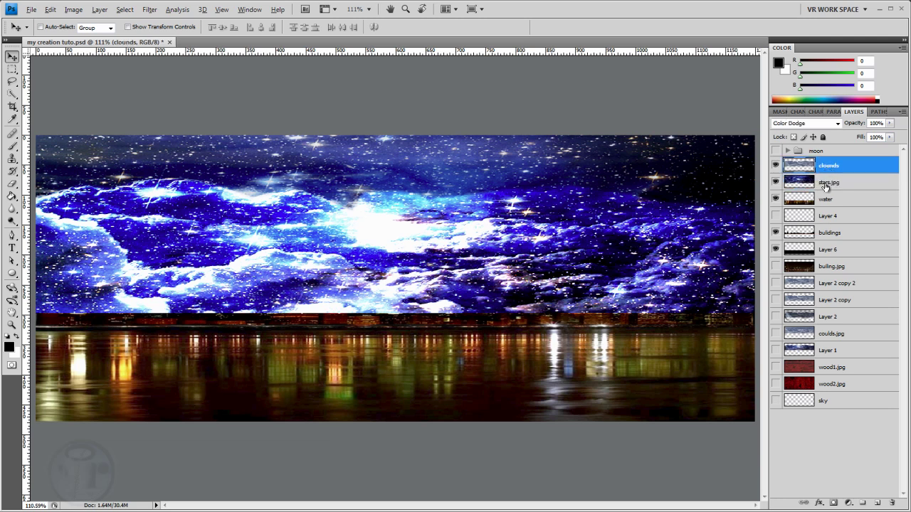
pyautogui.keyDown('shift'); pyautogui.click(826, 186); pyautogui.keyUp('shift')
pyautogui.moveTo(823, 187); pyautogui.dragTo(813, 265)
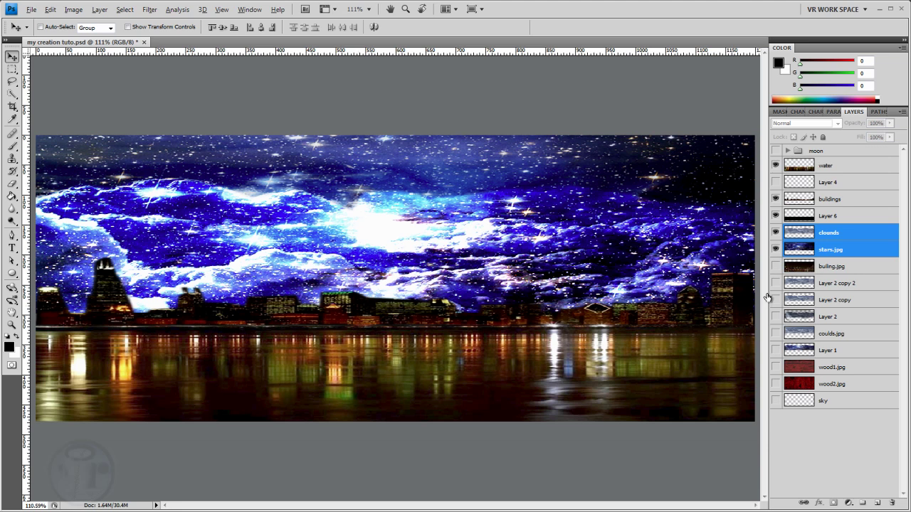
# - Add a Hue/Saturation adjustment clipped to the stars.jpg layer with Hue set to +7
pyautogui.click(840, 252)
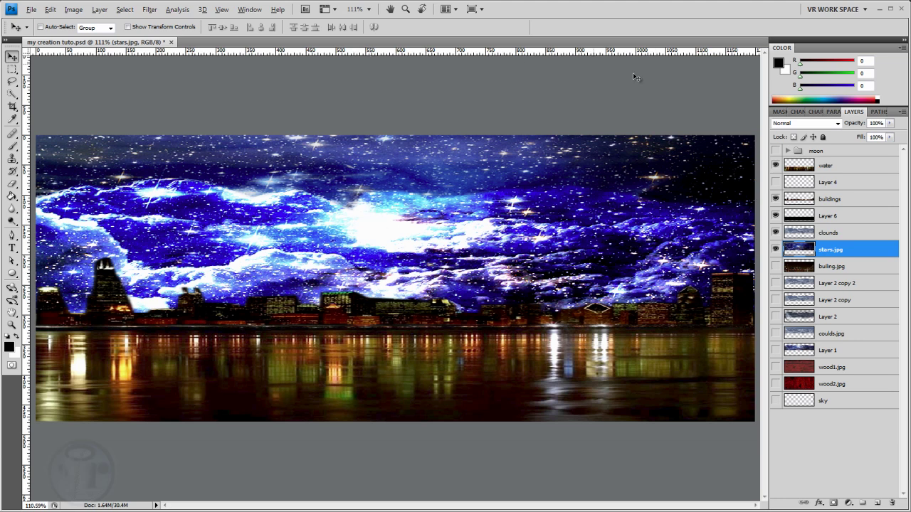
pyautogui.click(249, 10)
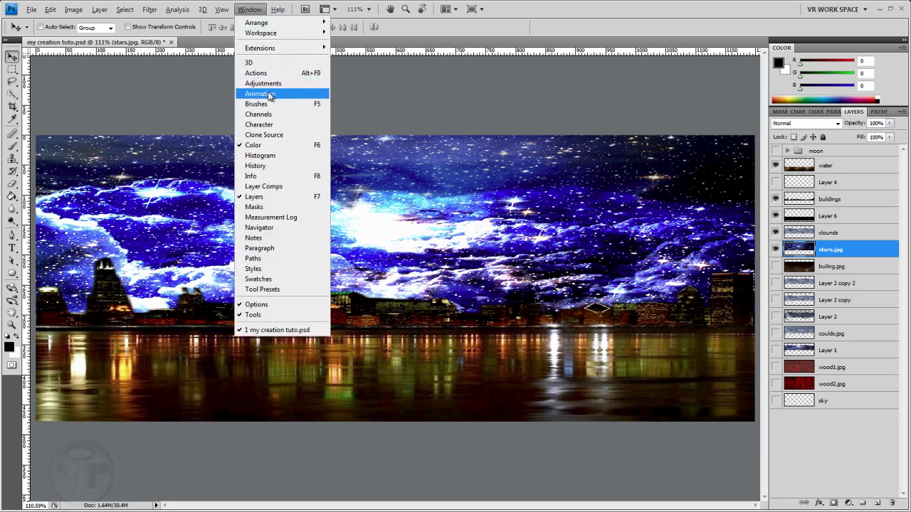
pyautogui.click(272, 83)
pyautogui.click(479, 184)
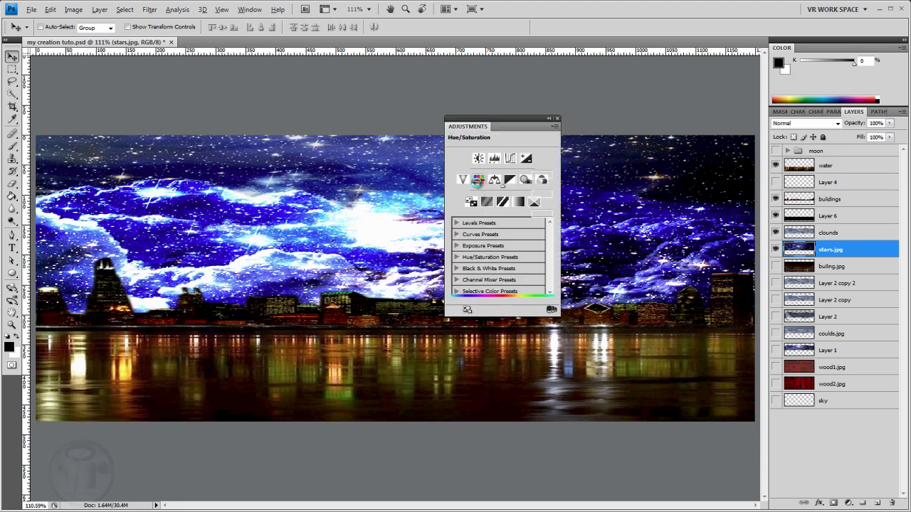
pyautogui.moveTo(505, 190)
pyautogui.mouseDown()
pyautogui.moveTo(490, 189)
pyautogui.moveTo(504, 190)
pyautogui.mouseUp()
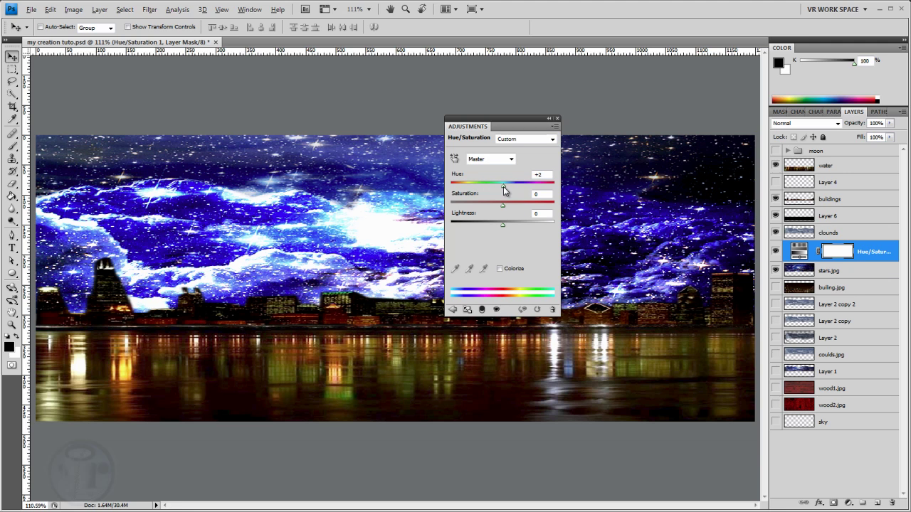
pyautogui.click(481, 310)
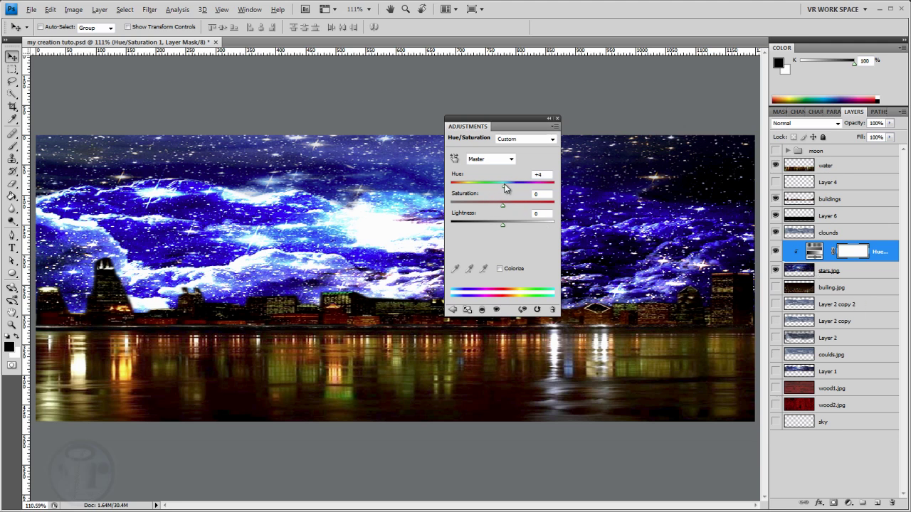
pyautogui.moveTo(506, 187); pyautogui.dragTo(508, 188)
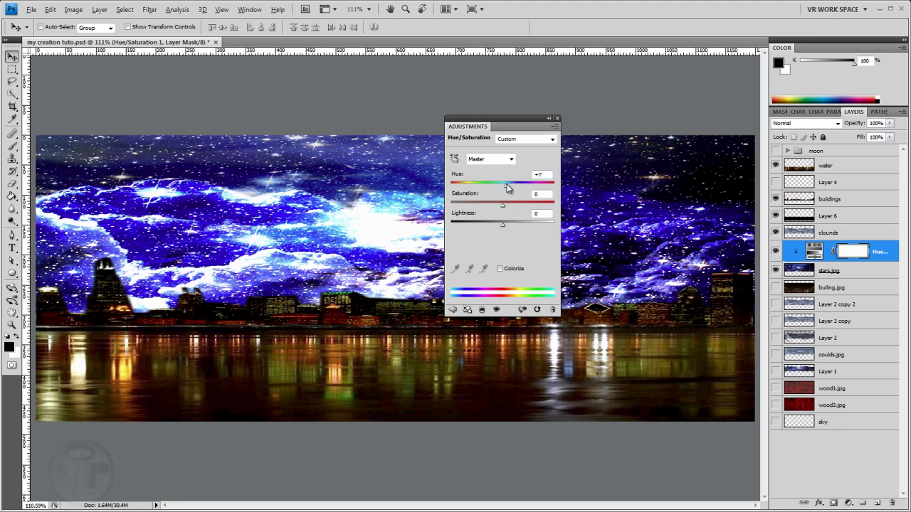
pyautogui.click(558, 119)
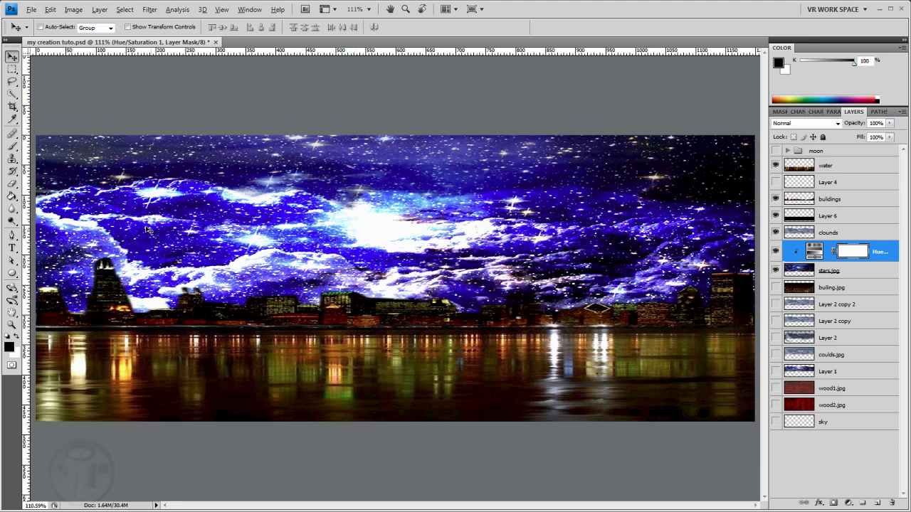
# - Try the Screen blend mode on the clounds layer and return it to Color Dodge
pyautogui.click(834, 233)
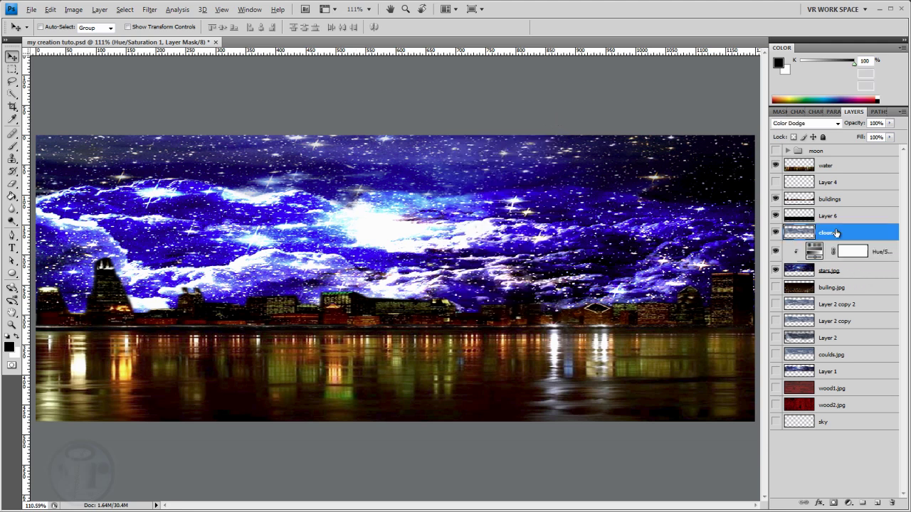
pyautogui.click(837, 124)
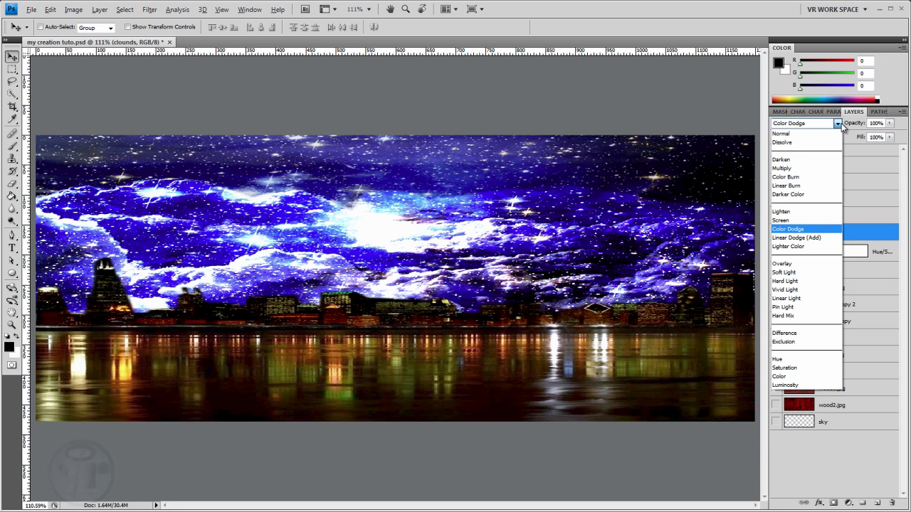
pyautogui.click(796, 220)
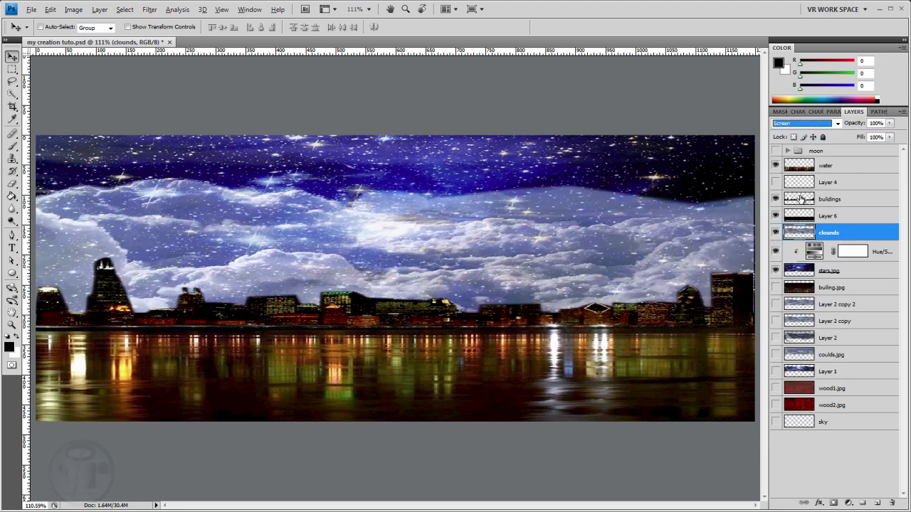
pyautogui.press('Down')
pyautogui.press('Up')
pyautogui.press('Down')
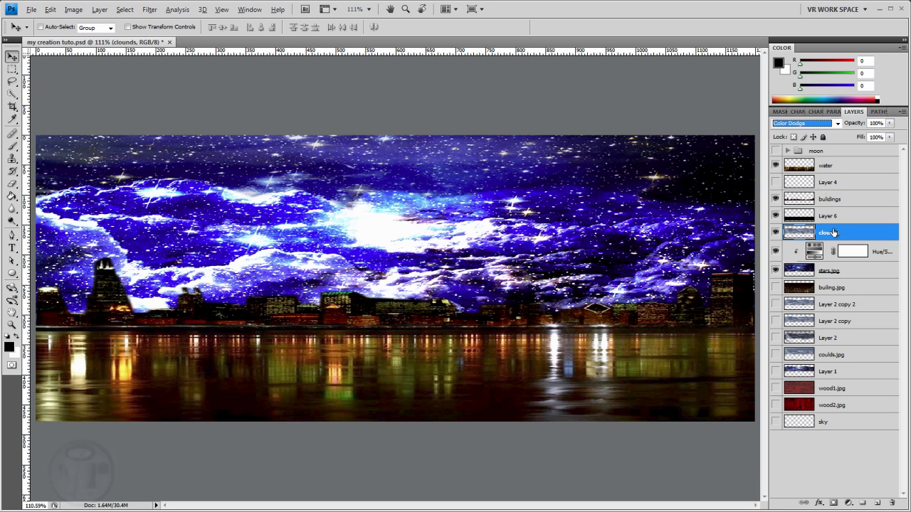
# - Duplicate the clounds layer and set the copy to Overlay blending at 54% opacity
pyautogui.hotkey('ctrl', 'j')
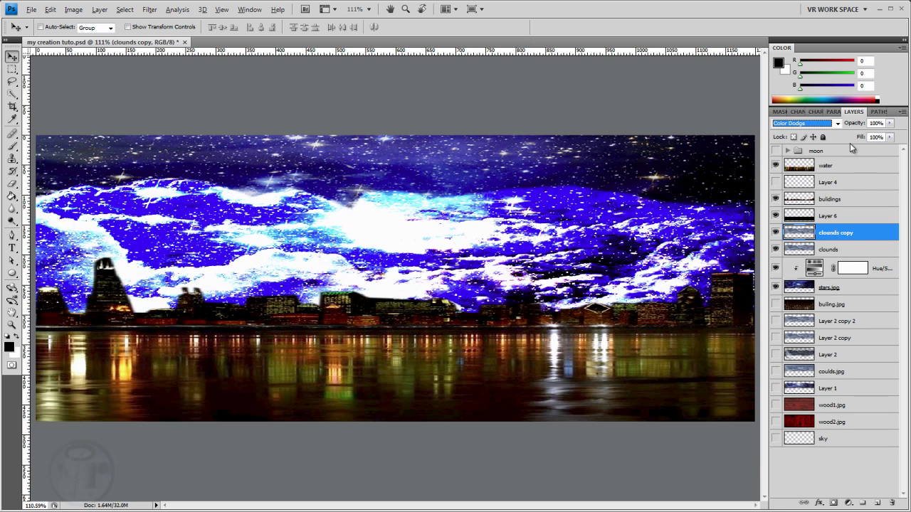
pyautogui.click(803, 123)
pyautogui.click(783, 264)
pyautogui.click(889, 123)
pyautogui.moveTo(889, 135); pyautogui.dragTo(866, 137)
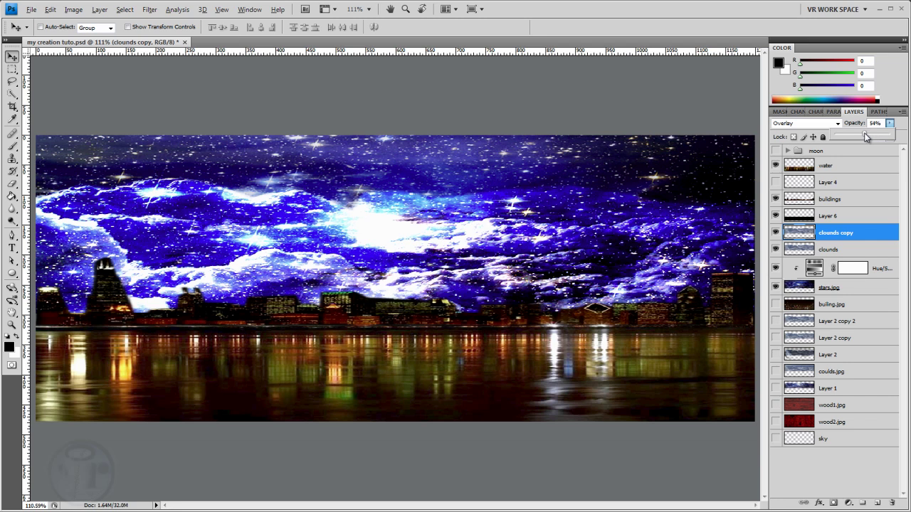
pyautogui.click(11, 63)
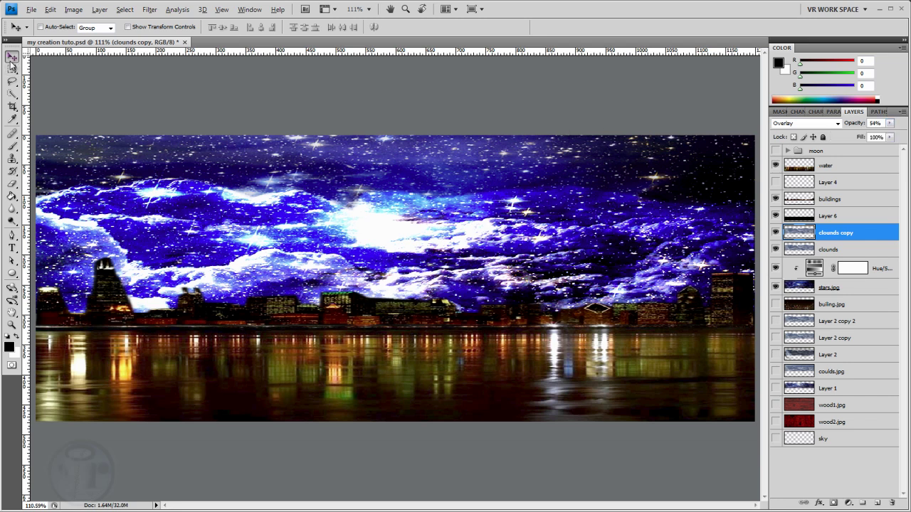
# - Expand the moon group, look through its layers and effects, and make the whole group visible
pyautogui.click(788, 154)
pyautogui.scroll(-8, 809, 217)
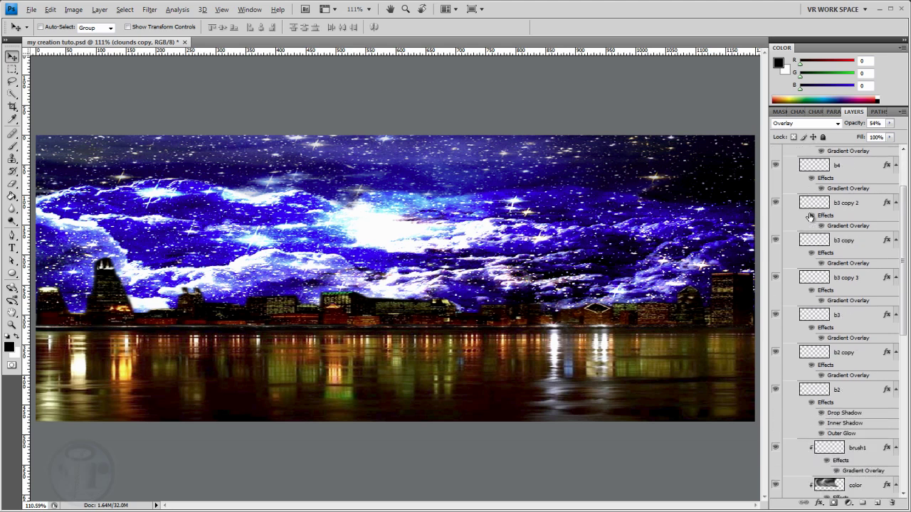
pyautogui.scroll(-5, 810, 217)
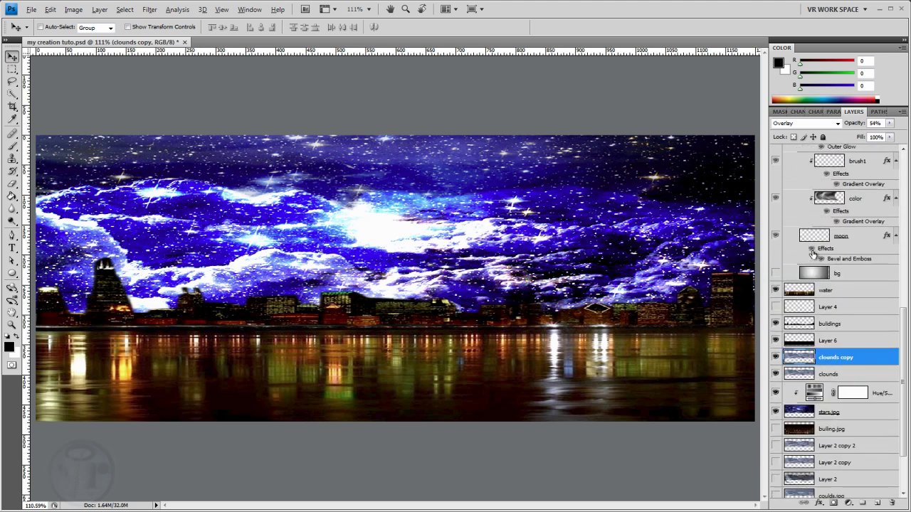
pyautogui.scroll(12, 815, 249)
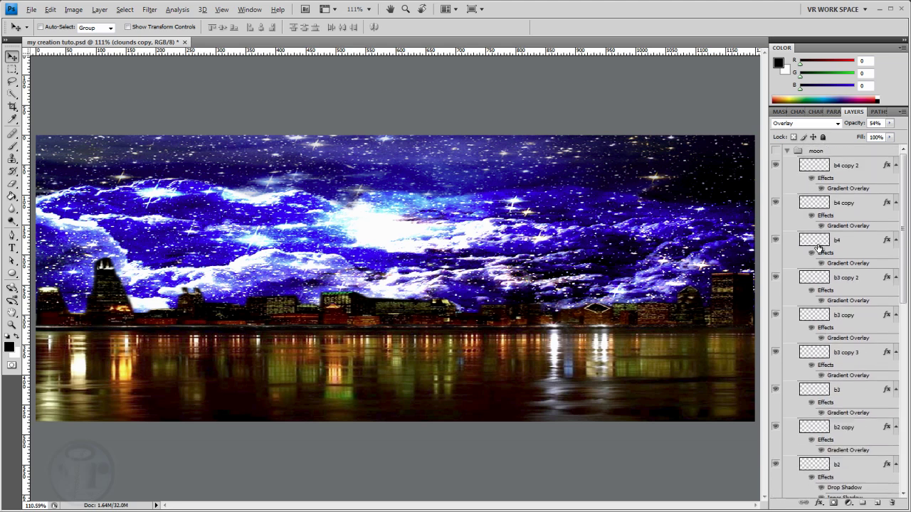
pyautogui.click(776, 151)
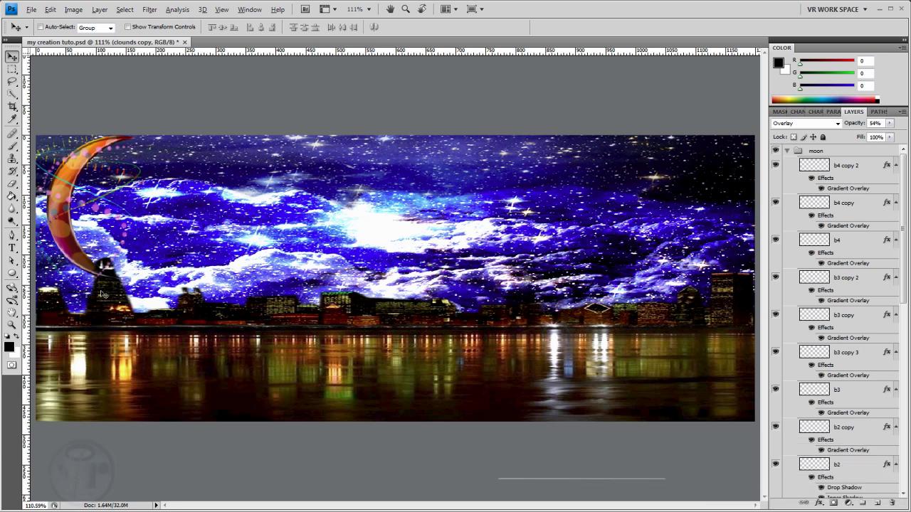
# - Collapse the moon group and place it between the clounds layer and the Hue/Saturation adjustment
pyautogui.click(786, 150)
pyautogui.click(817, 152)
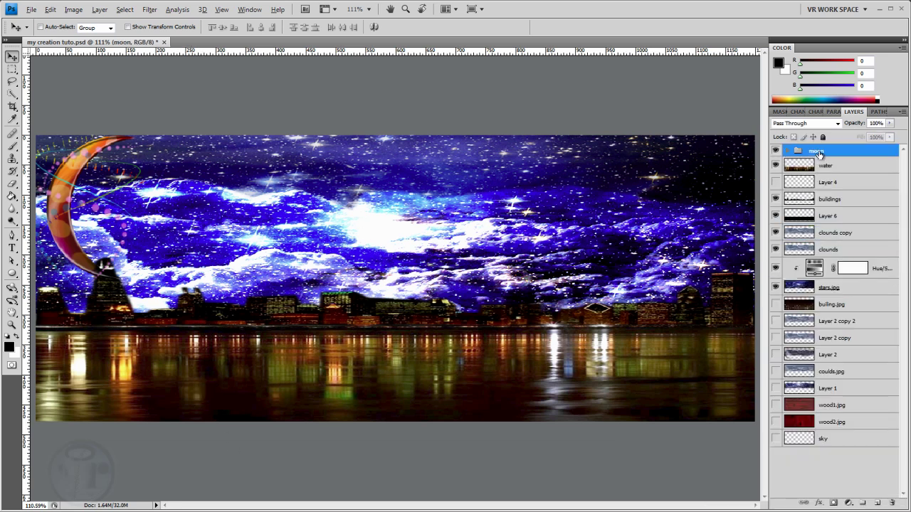
pyautogui.moveTo(817, 152); pyautogui.dragTo(825, 249)
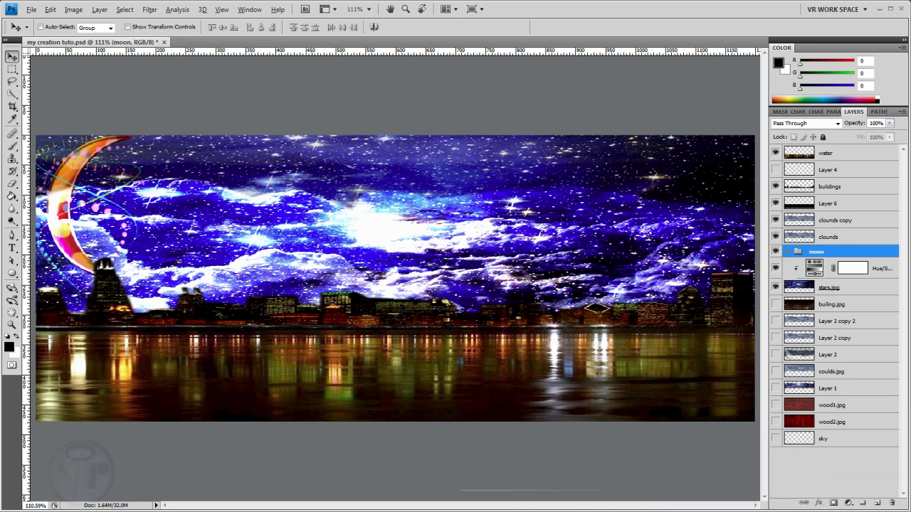
# - Add a new layer above the moon group and fill it with black
pyautogui.click(877, 504)
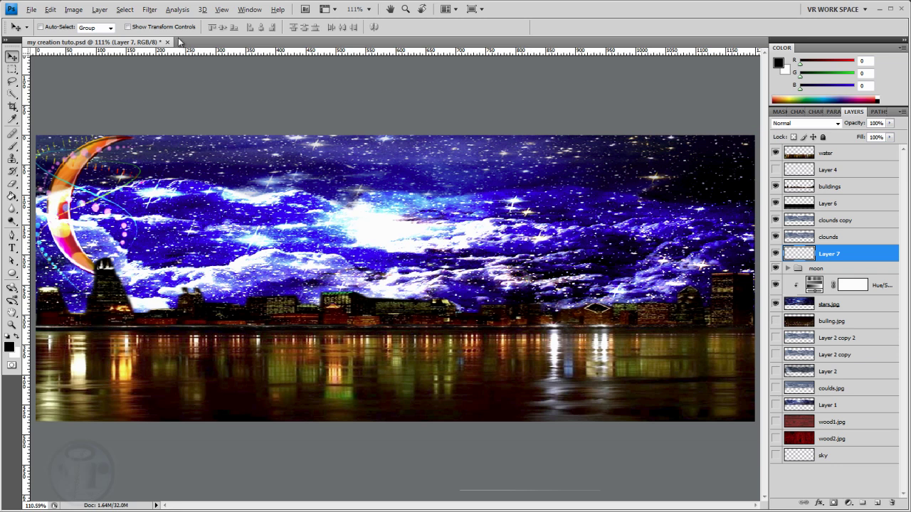
pyautogui.hotkey('alt', 'BackSpace')
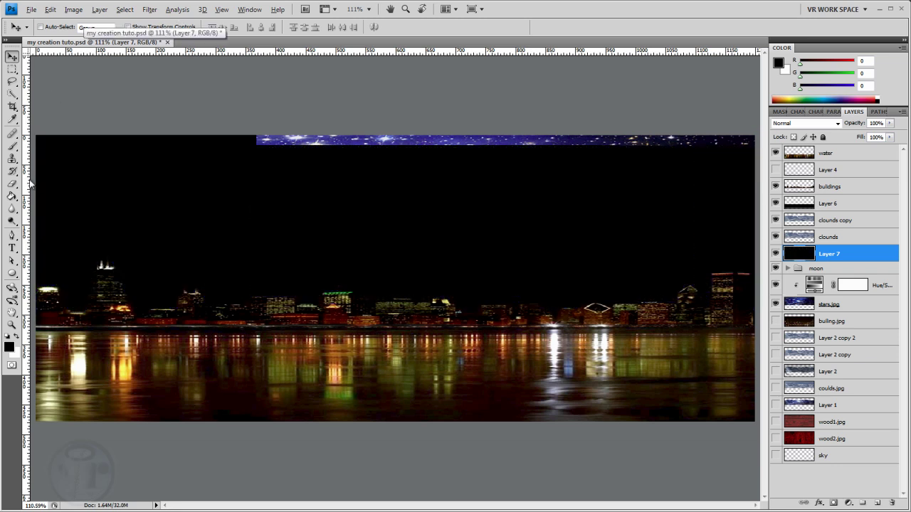
pyautogui.click(12, 197)
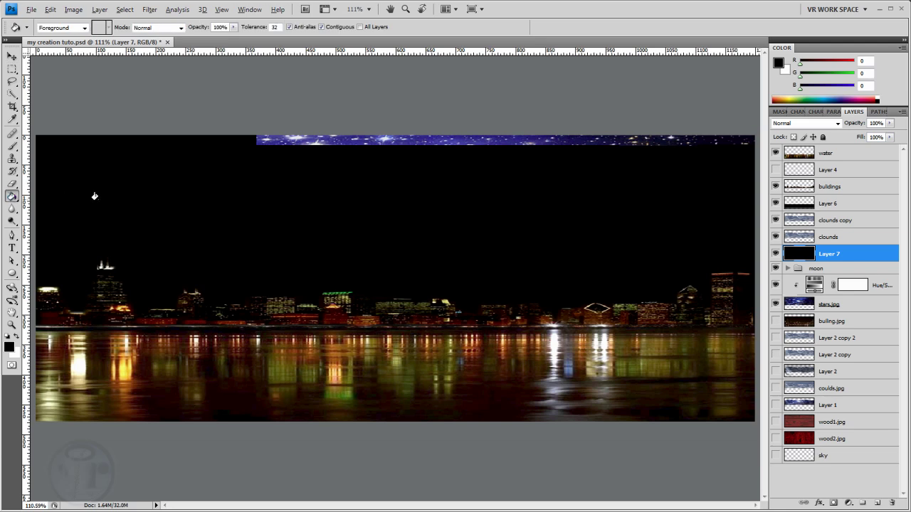
pyautogui.click(11, 197)
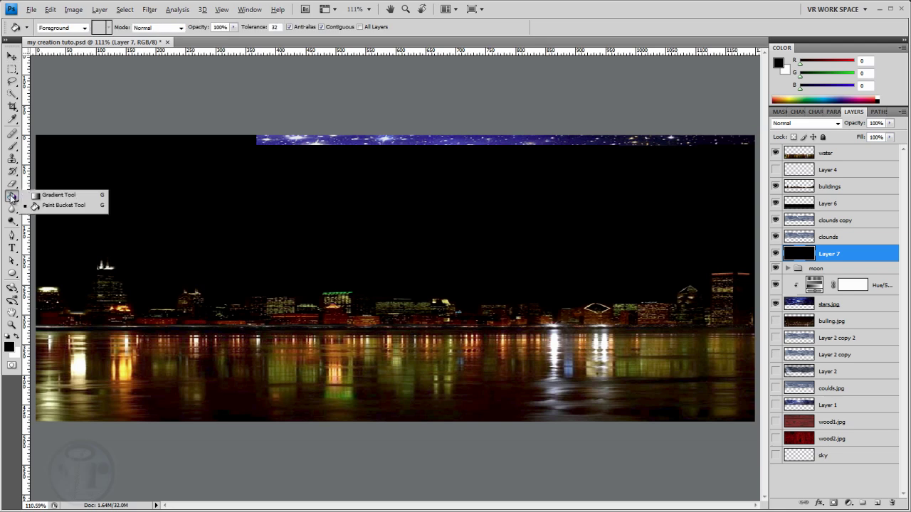
# - Render a Lens Flare on the black layer with the 35mm Prime lens type at 100% brightness
pyautogui.click(151, 10)
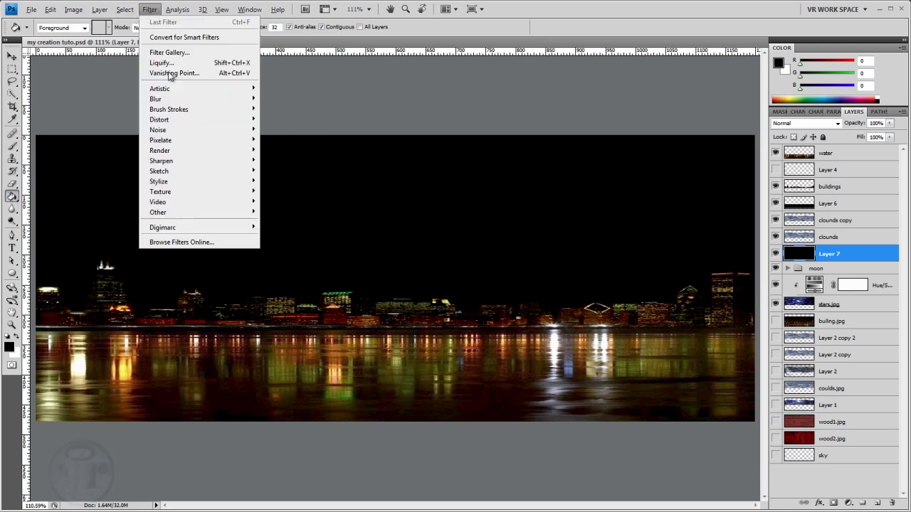
pyautogui.moveTo(163, 151)
pyautogui.click(288, 182)
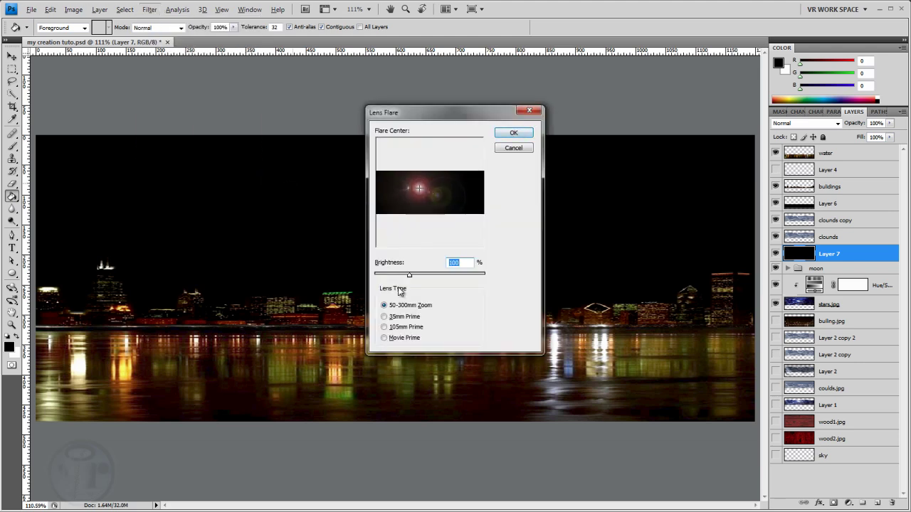
pyautogui.click(385, 317)
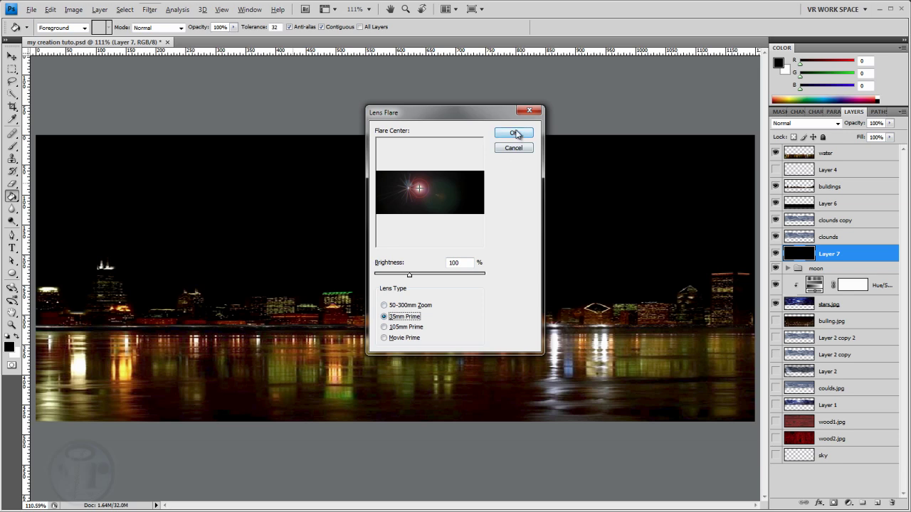
pyautogui.click(515, 134)
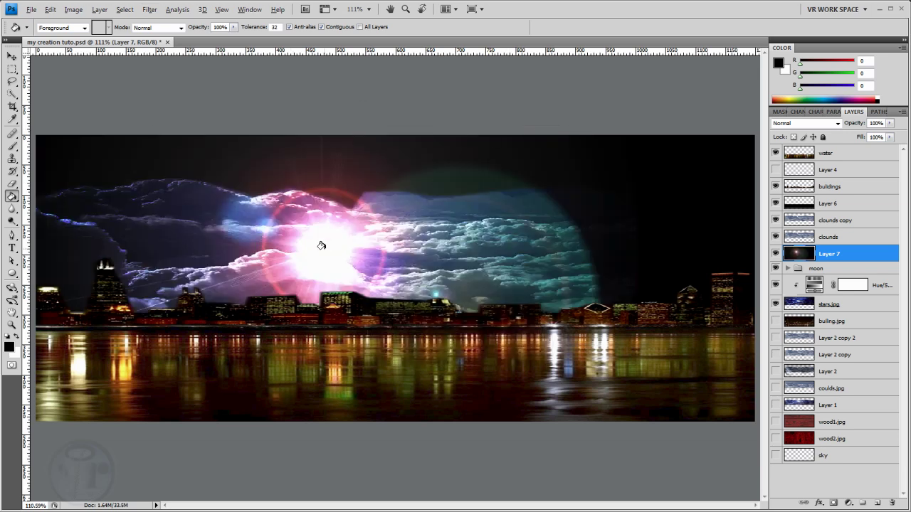
# - Try blend modes from Multiply through Exclusion on the lens flare layer
pyautogui.click(12, 56)
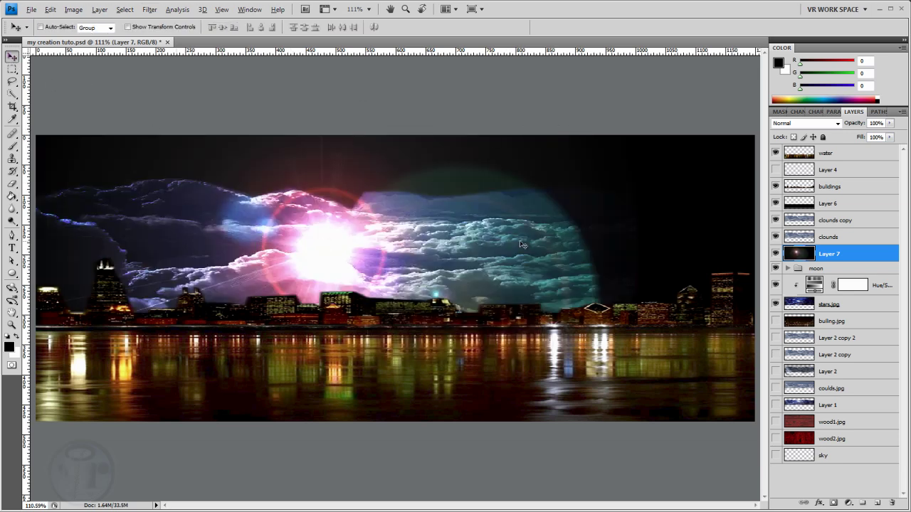
pyautogui.click(837, 124)
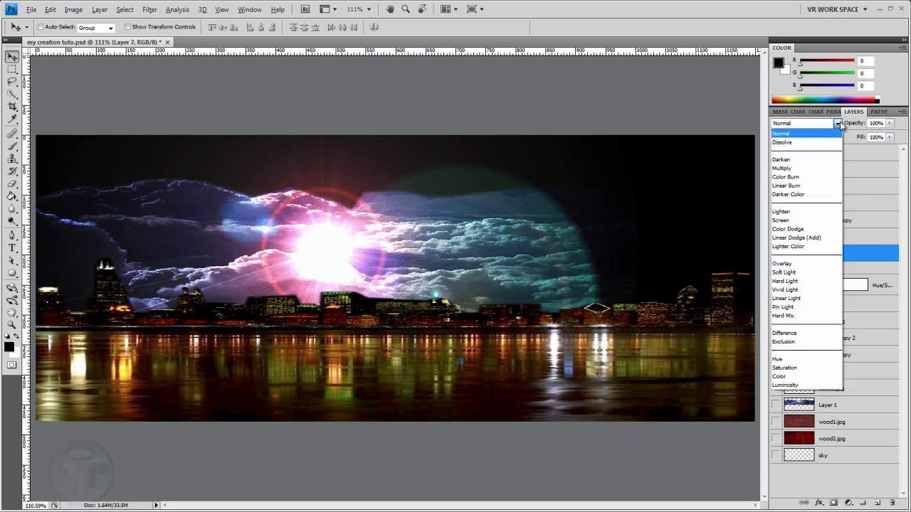
pyautogui.click(800, 175)
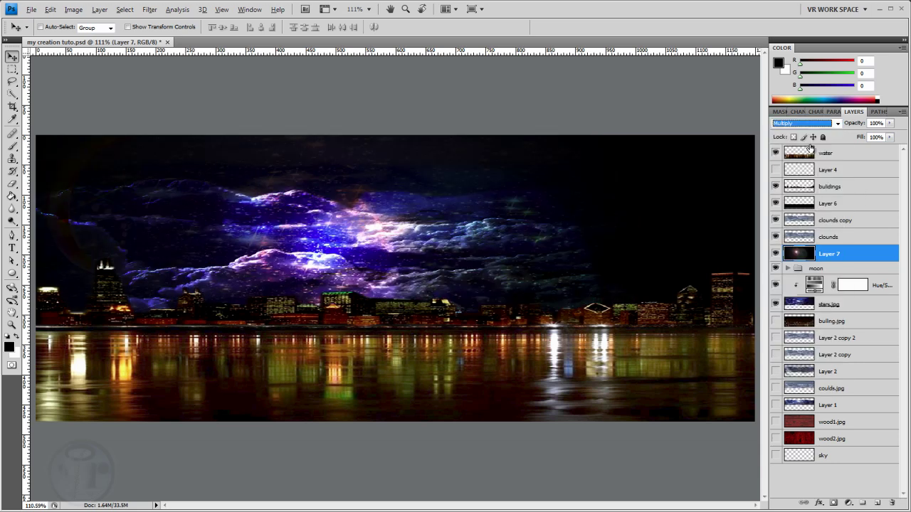
pyautogui.press('Down')
pyautogui.press('Down')
pyautogui.press('Down')
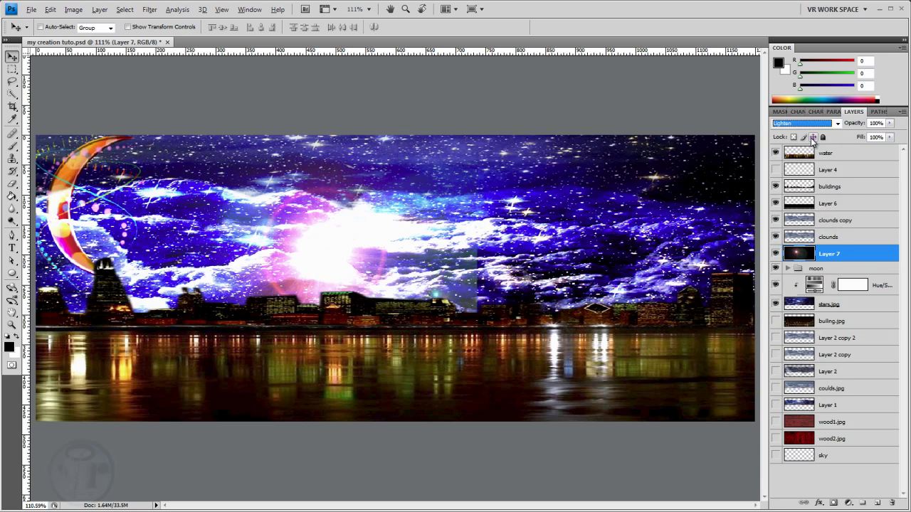
pyautogui.press('Down')
pyautogui.press('Down')
pyautogui.press('Down')
pyautogui.press('Down')
pyautogui.press('Down')
pyautogui.press('Down')
pyautogui.press('Down')
pyautogui.press('Down')
pyautogui.press('Down')
pyautogui.press('Down')
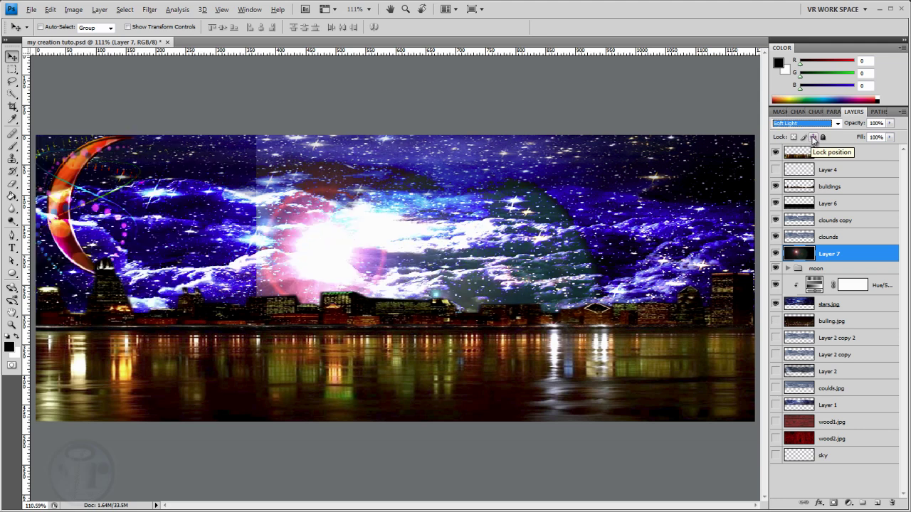
pyautogui.press('Down')
pyautogui.press('Down')
pyautogui.press('Down')
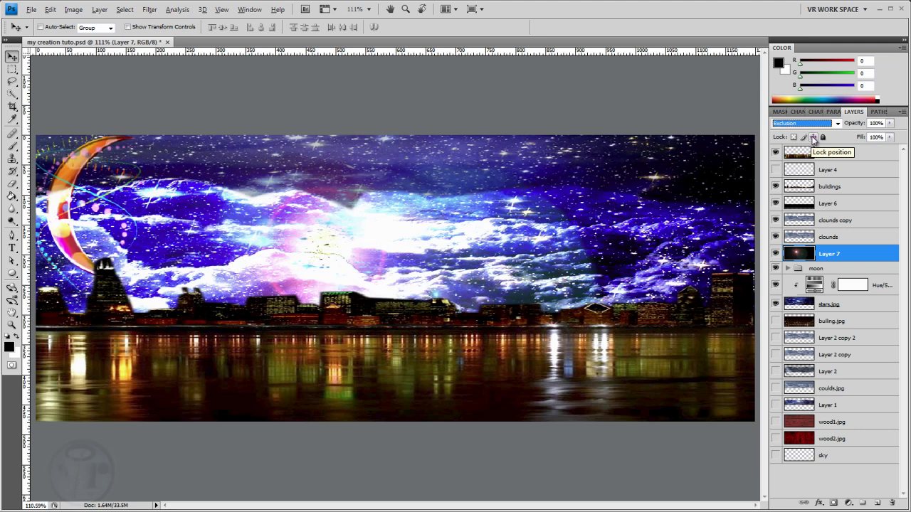
# - Set the lens flare layer to Screen blending and move the flare over the tall tower beneath the moon
pyautogui.click(808, 124)
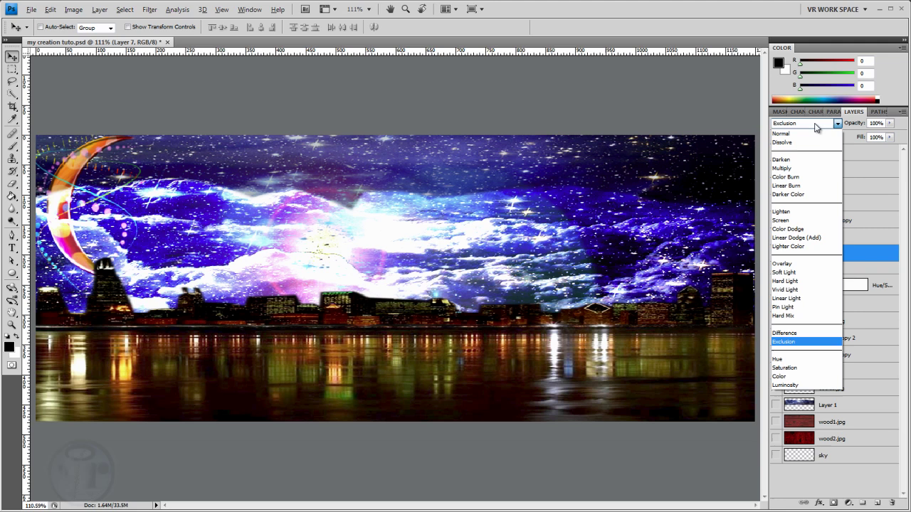
pyautogui.click(782, 218)
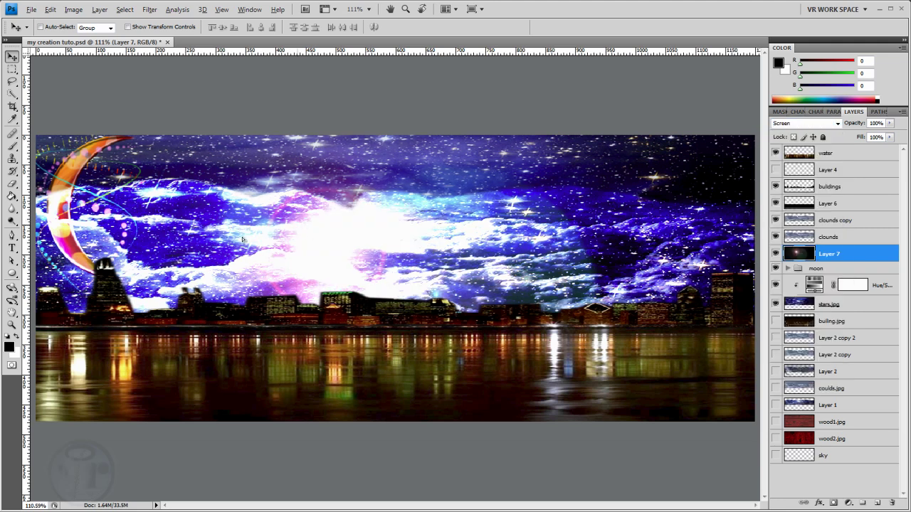
pyautogui.moveTo(317, 228); pyautogui.dragTo(99, 231)
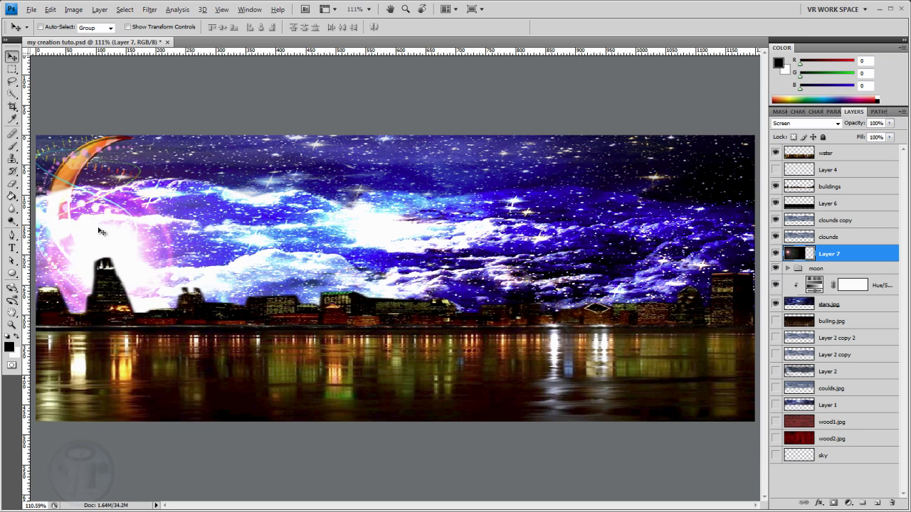
# - Apply Levels to the lens flare layer with a black input of 84 and a midtone of 1.65
pyautogui.click(81, 12)
pyautogui.moveTo(96, 39)
pyautogui.click(213, 47)
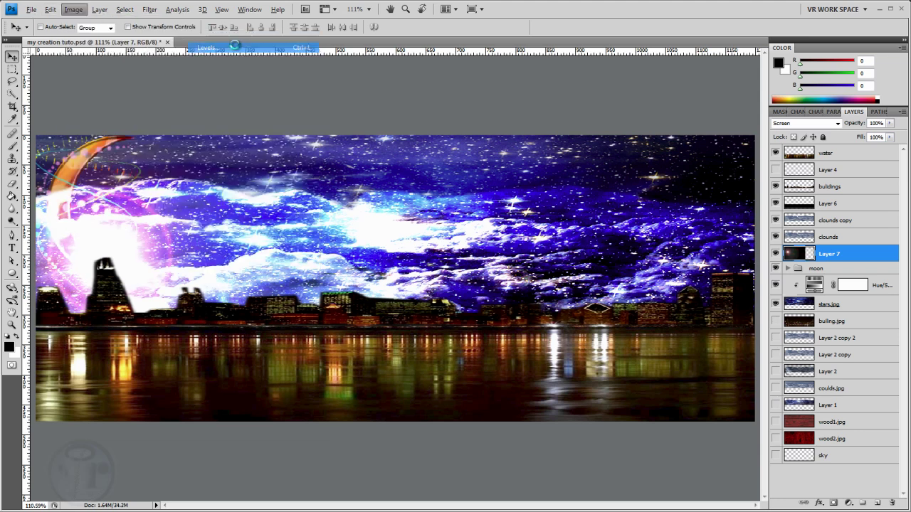
pyautogui.moveTo(543, 296); pyautogui.dragTo(618, 299)
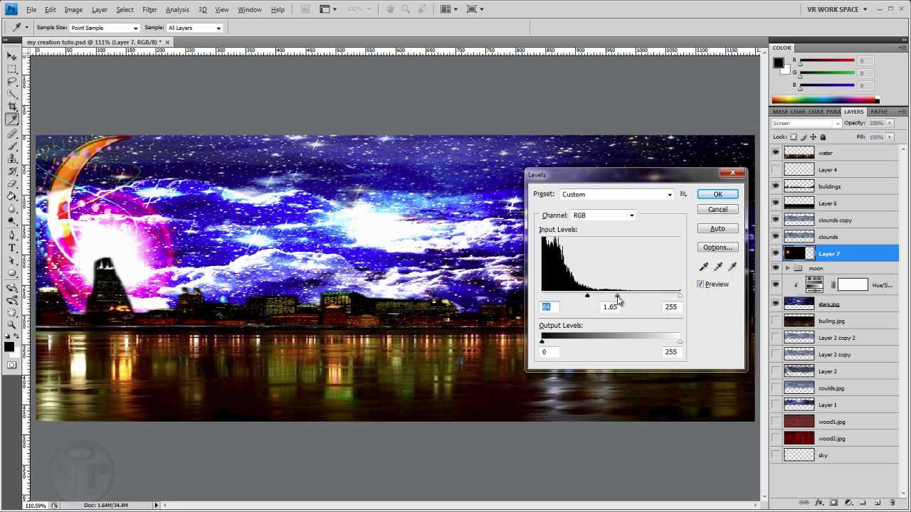
pyautogui.click(718, 194)
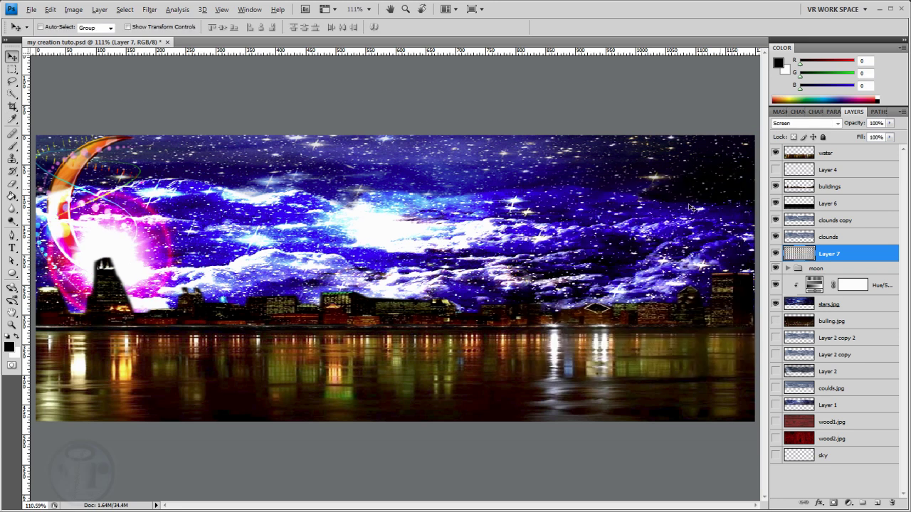
# - Shift the flare slightly toward the tower's base and duplicate its layer
pyautogui.moveTo(108, 251); pyautogui.dragTo(103, 255)
pyautogui.hotkey('ctrl', 'j')
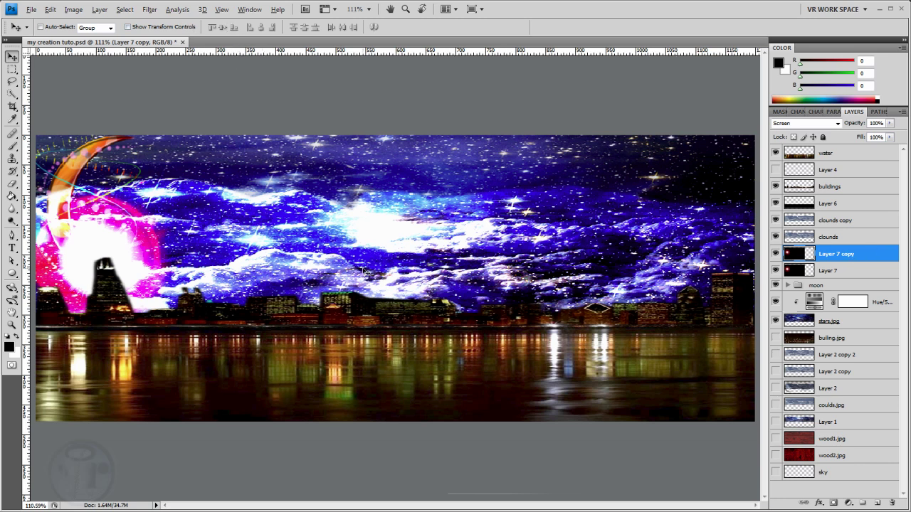
# - Brush black softly across the bright clouds on the clounds layer to tone down their glow
pyautogui.click(827, 222)
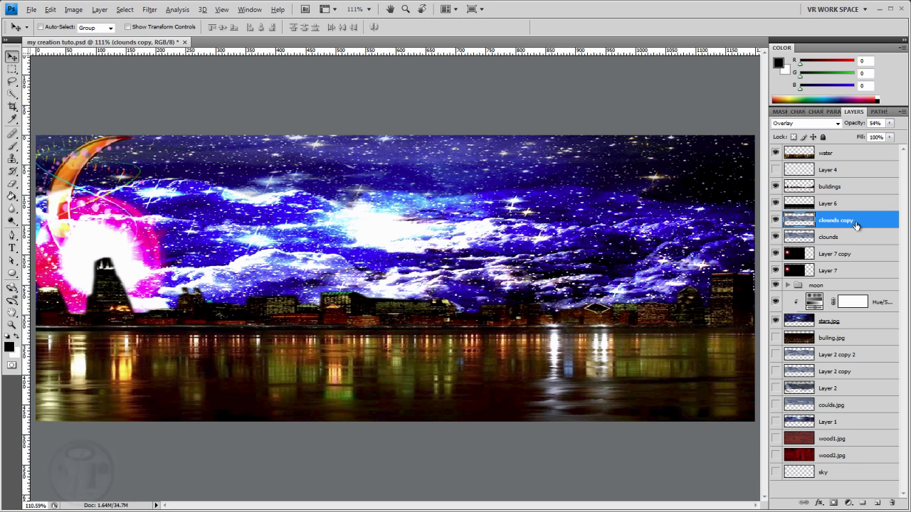
pyautogui.click(836, 240)
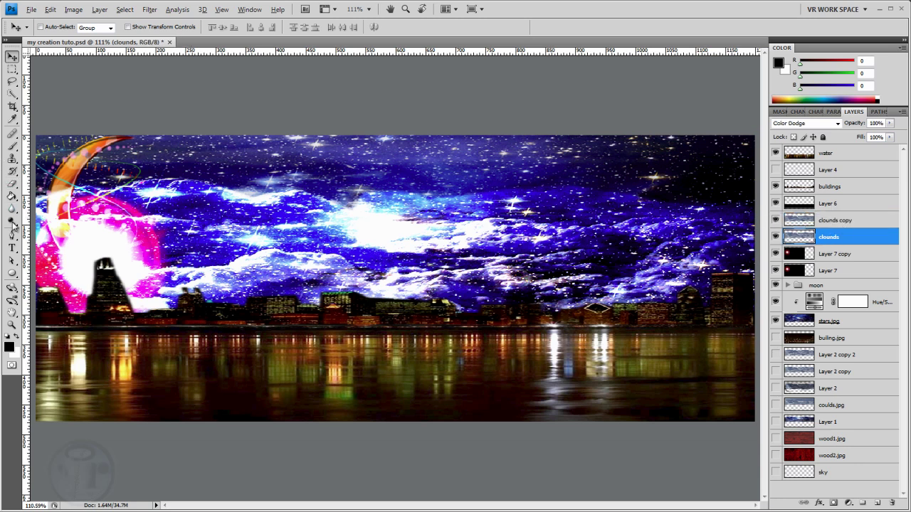
pyautogui.click(13, 147)
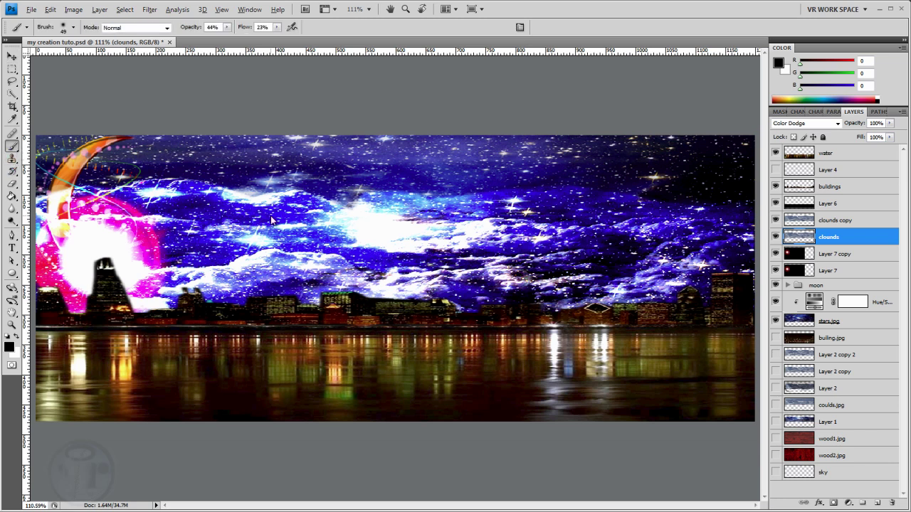
pyautogui.moveTo(527, 267)
pyautogui.mouseDown()
pyautogui.moveTo(384, 260)
pyautogui.moveTo(256, 278)
pyautogui.moveTo(199, 274)
pyautogui.moveTo(213, 234)
pyautogui.moveTo(107, 189)
pyautogui.moveTo(72, 199)
pyautogui.moveTo(431, 225)
pyautogui.moveTo(263, 200)
pyautogui.moveTo(712, 235)
pyautogui.moveTo(605, 299)
pyautogui.moveTo(341, 281)
pyautogui.moveTo(93, 286)
pyautogui.moveTo(44, 271)
pyautogui.moveTo(35, 224)
pyautogui.moveTo(135, 256)
pyautogui.moveTo(64, 274)
pyautogui.moveTo(36, 239)
pyautogui.moveTo(128, 260)
pyautogui.mouseUp()
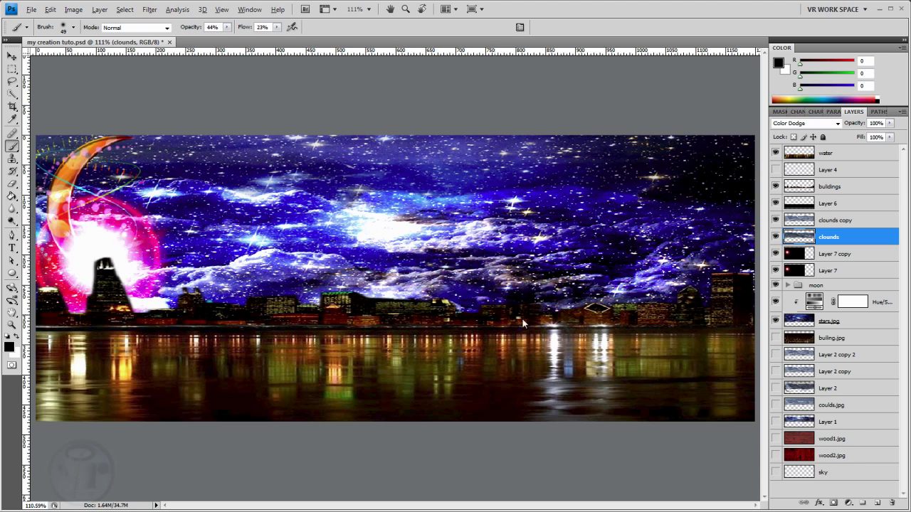
# - Brush black over the flare's bright area on Layer 7 and on Layer 7 copy
pyautogui.click(848, 273)
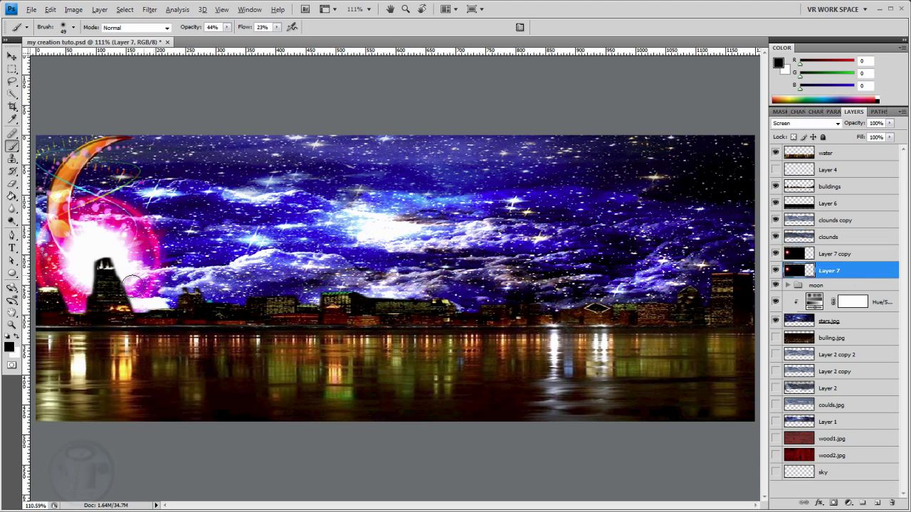
pyautogui.moveTo(77, 221)
pyautogui.mouseDown()
pyautogui.moveTo(135, 242)
pyautogui.moveTo(151, 295)
pyautogui.moveTo(146, 278)
pyautogui.mouseUp()
pyautogui.click(847, 255)
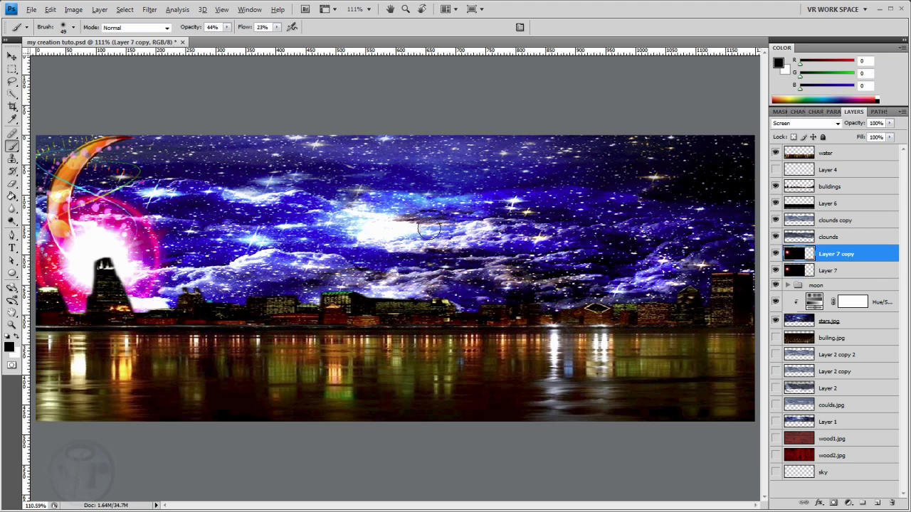
pyautogui.moveTo(82, 249)
pyautogui.mouseDown()
pyautogui.moveTo(94, 274)
pyautogui.moveTo(106, 260)
pyautogui.moveTo(66, 247)
pyautogui.moveTo(123, 249)
pyautogui.mouseUp()
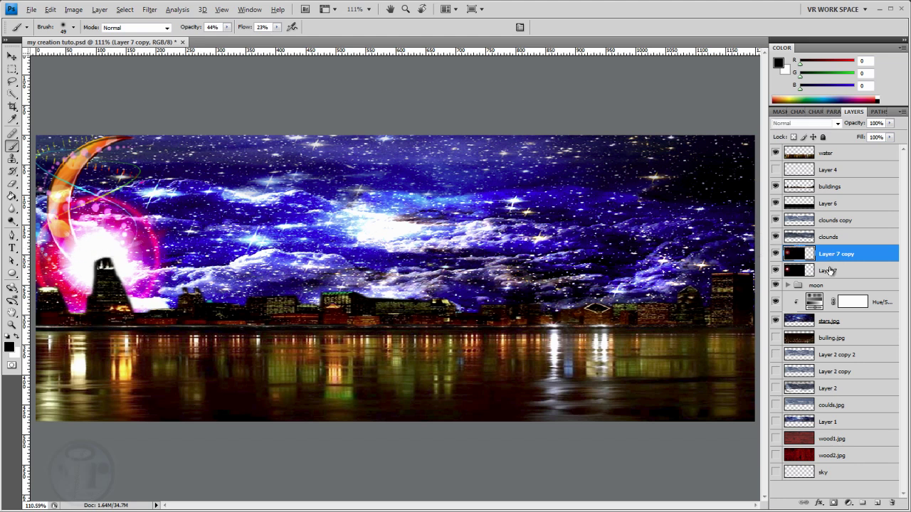
# - Place both flare layers directly beneath the moon group and nudge them together slightly to the left
pyautogui.keyDown('shift'); pyautogui.click(831, 270); pyautogui.keyUp('shift')
pyautogui.moveTo(832, 270); pyautogui.dragTo(838, 299)
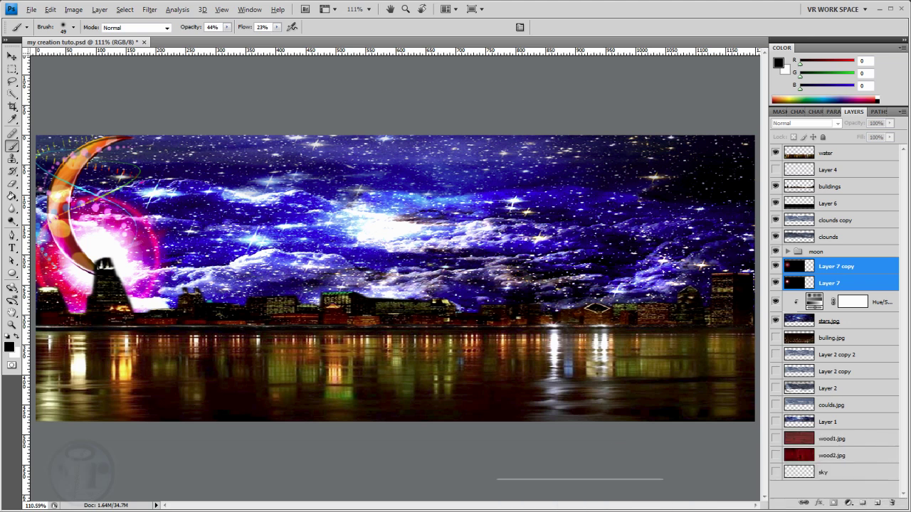
pyautogui.click(12, 55)
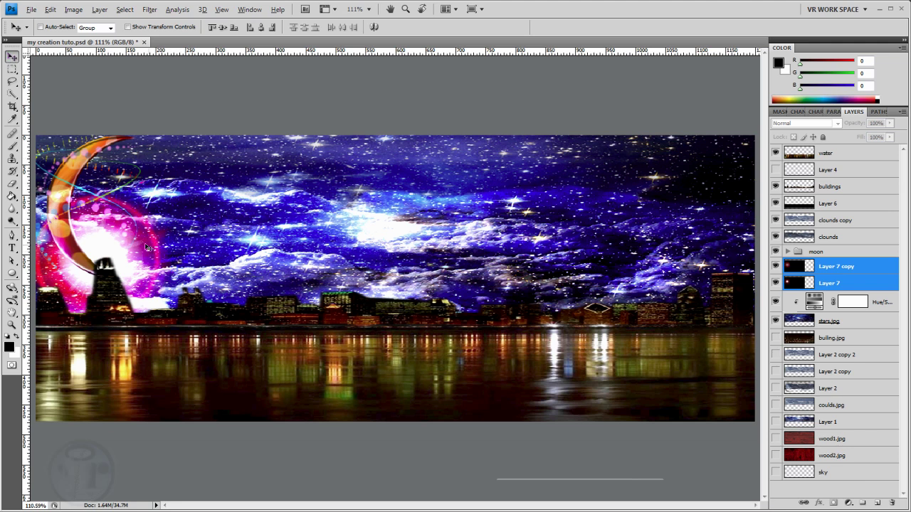
pyautogui.press('Left')
pyautogui.press('Left')
pyautogui.press('Left')
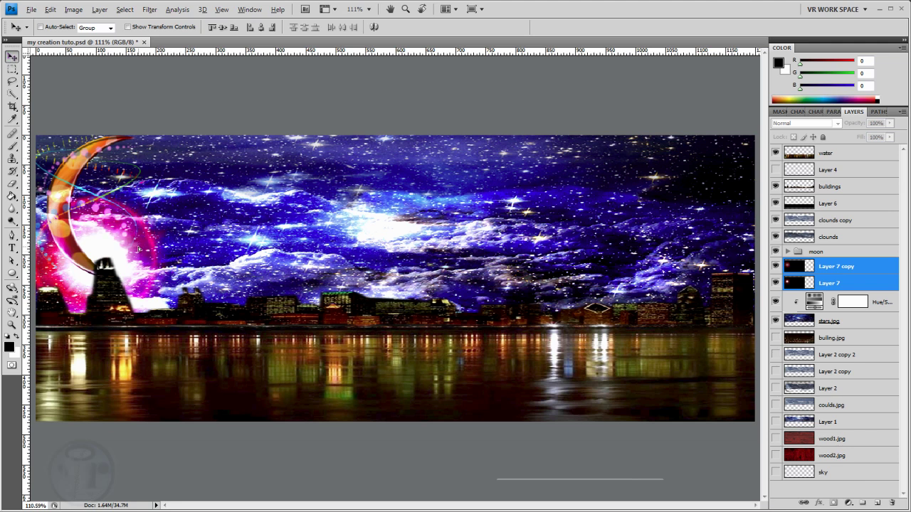
pyautogui.press('Left')
pyautogui.press('Left')
pyautogui.press('Left')
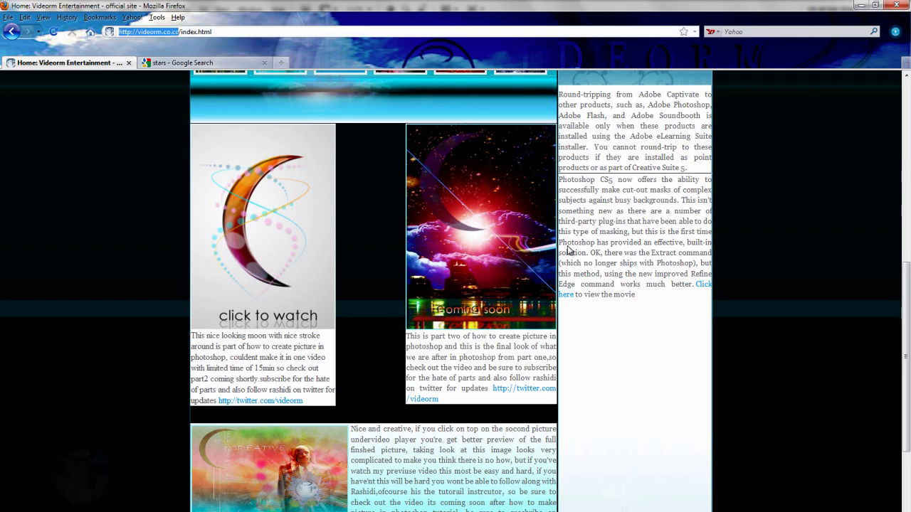
pyautogui.scroll(2, 355, 234)
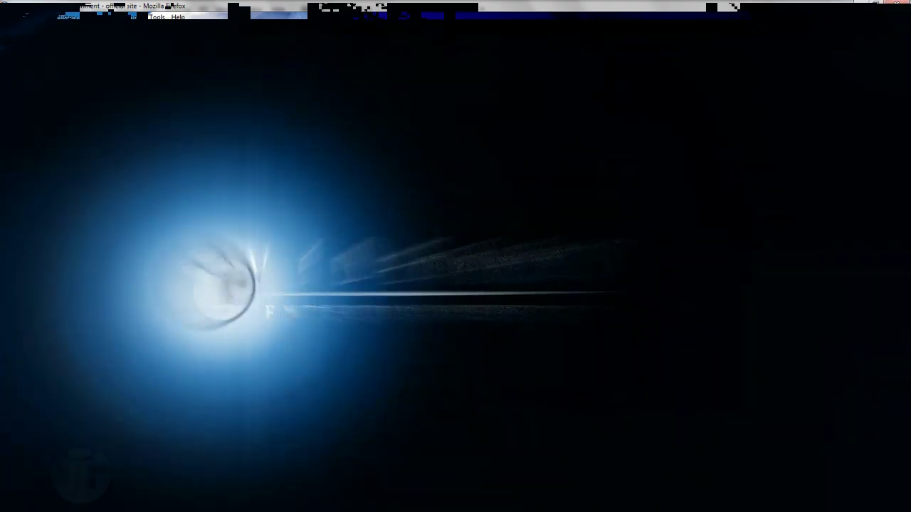